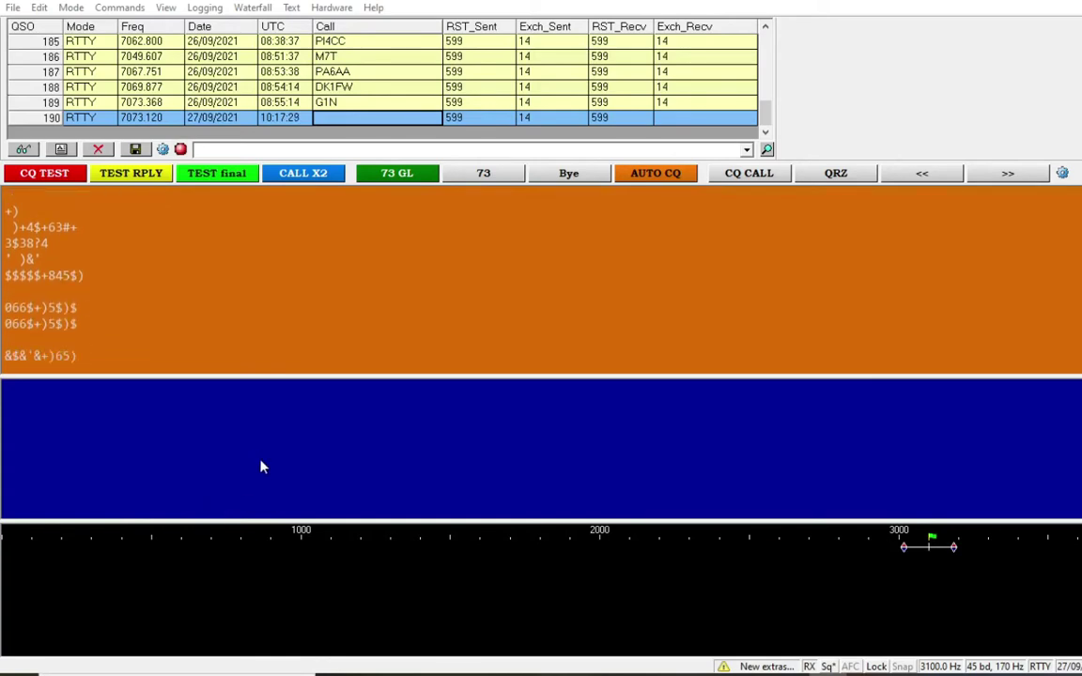
Export the full log as an ADIF file named Mixw-full-log-export.adi on the Desktop
left_click(14, 8)
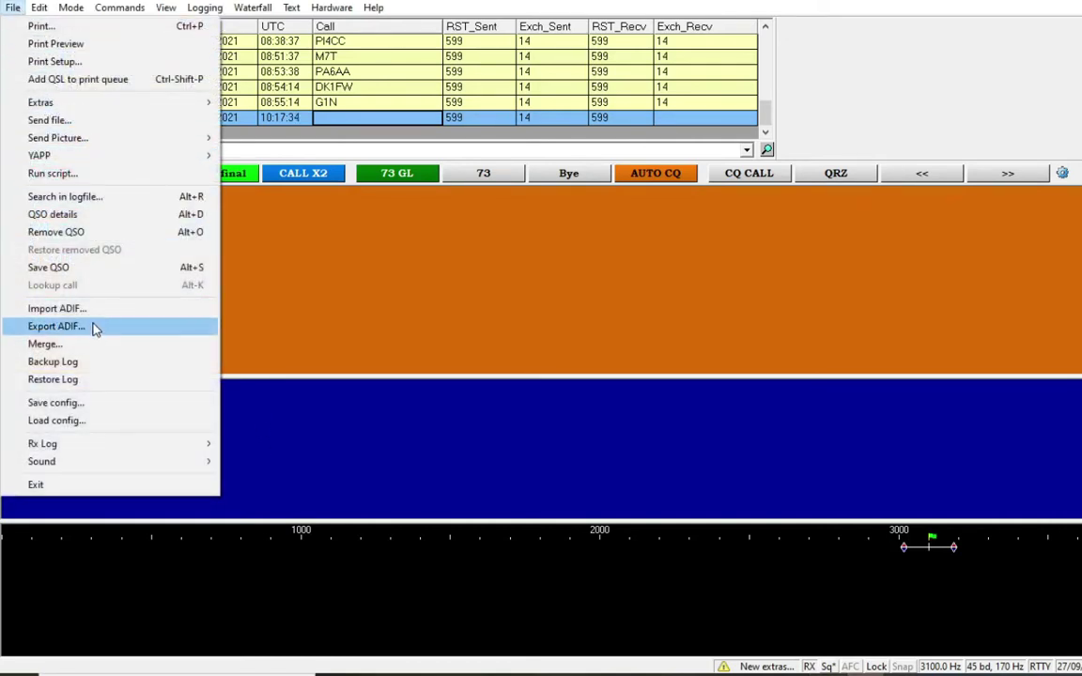
left_click(56, 326)
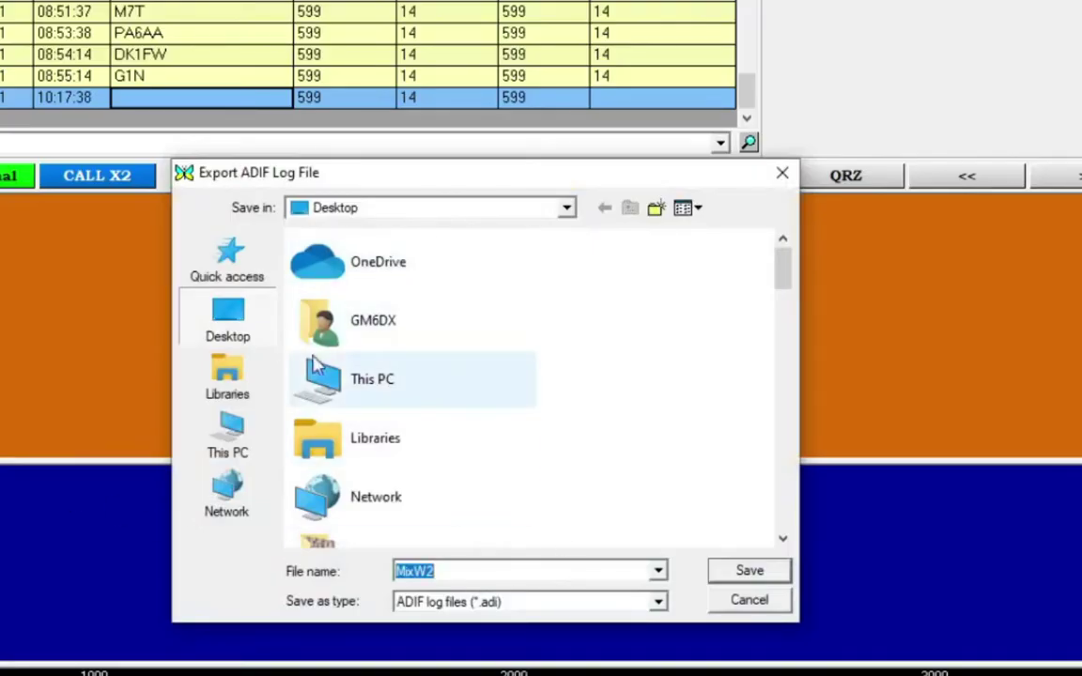
left_click(252, 347)
left_click(260, 329)
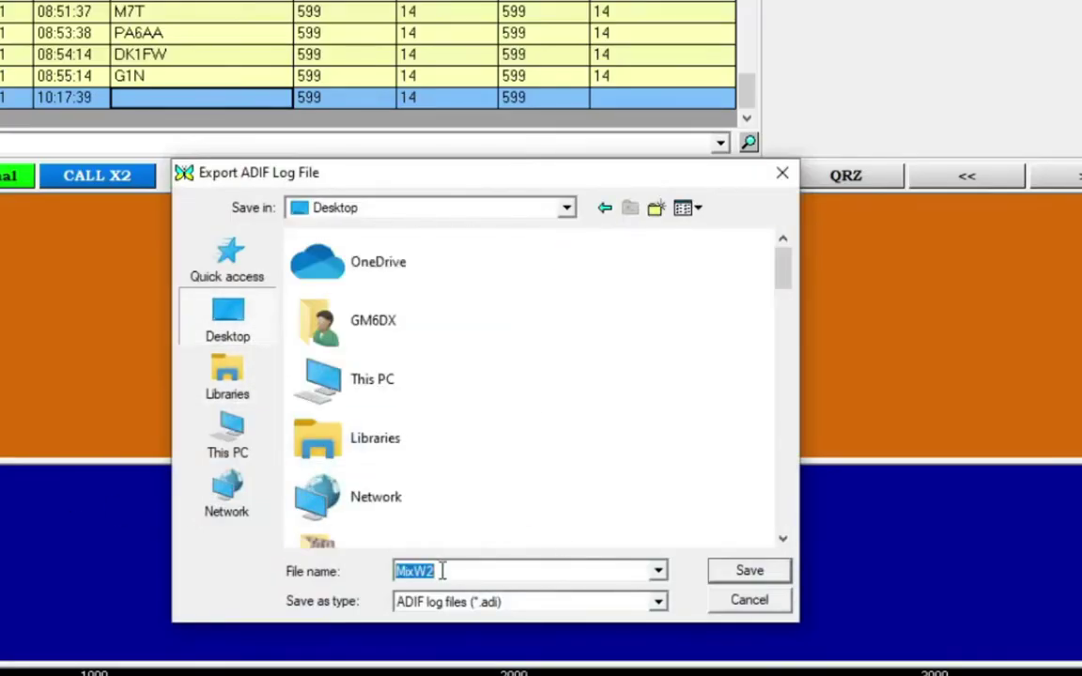
left_click_drag(443, 571, 403, 570)
key("BackSpace")
key("BackSpace")
type("mix")
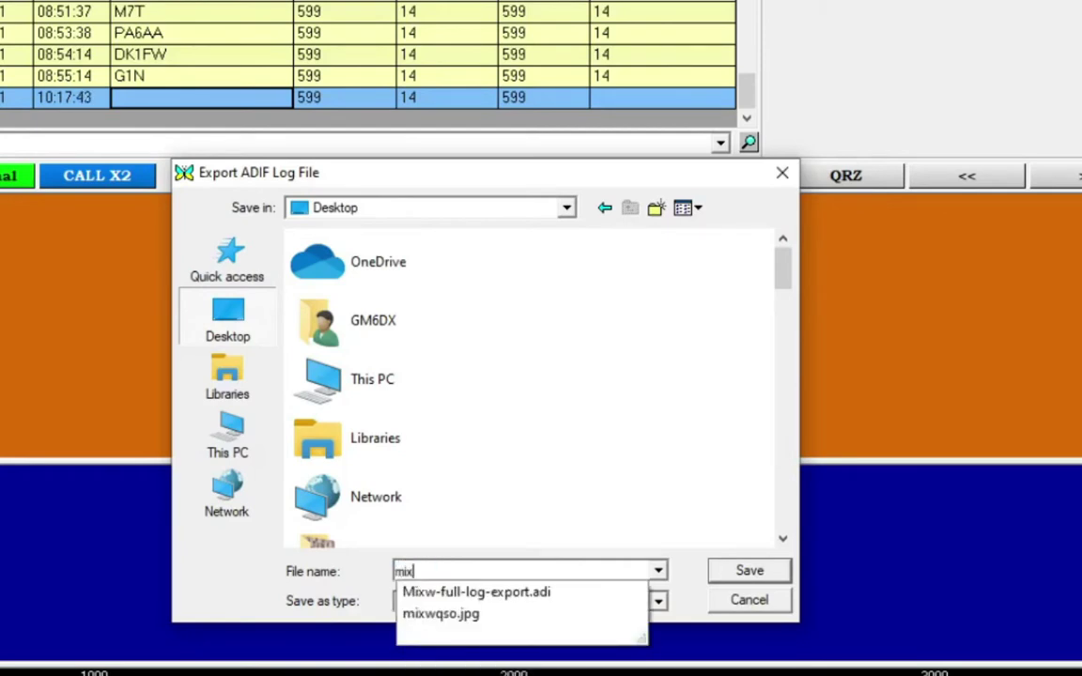
left_click(441, 593)
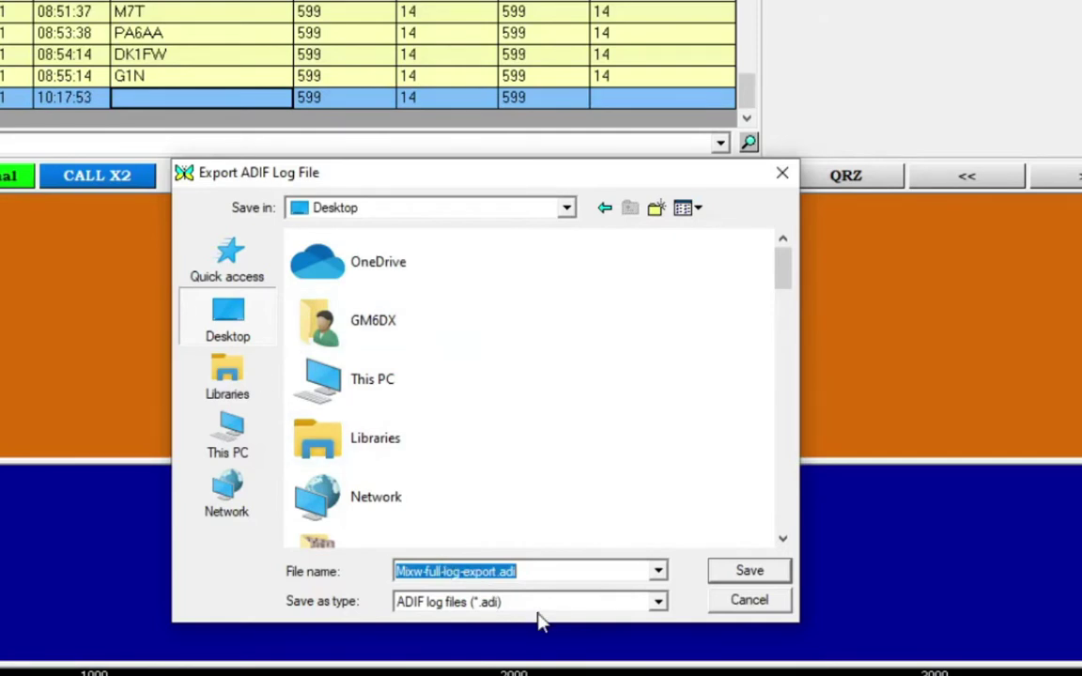
left_click(728, 573)
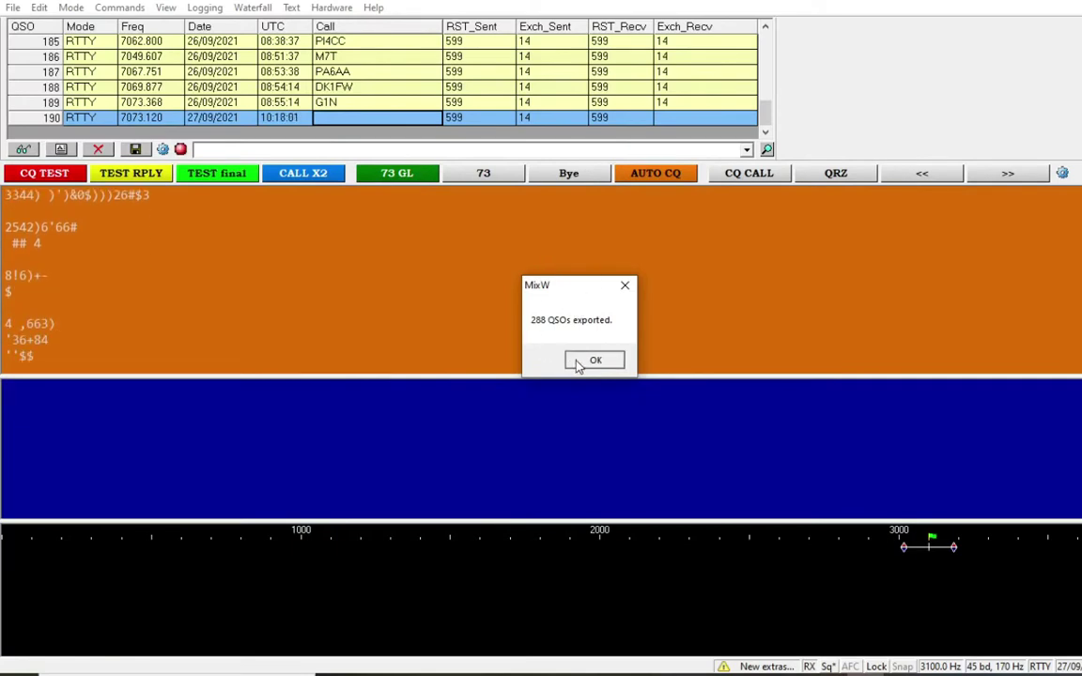
left_click(579, 364)
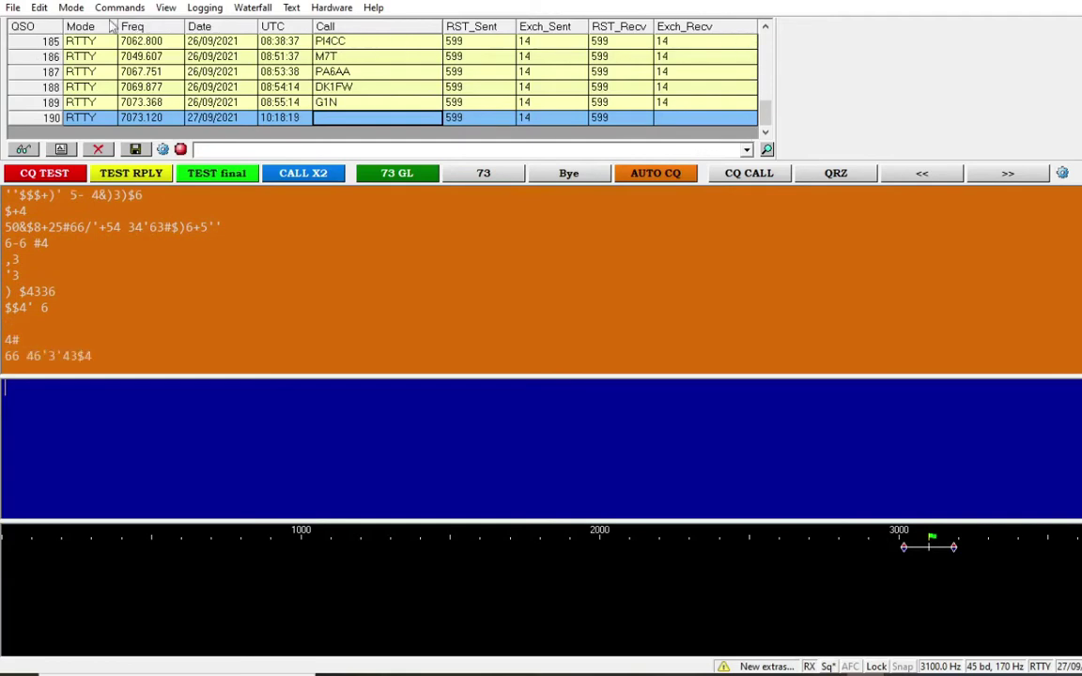
Open the logfile search, turn off the Contest filter and display the whole log through its last entries
left_click(12, 8)
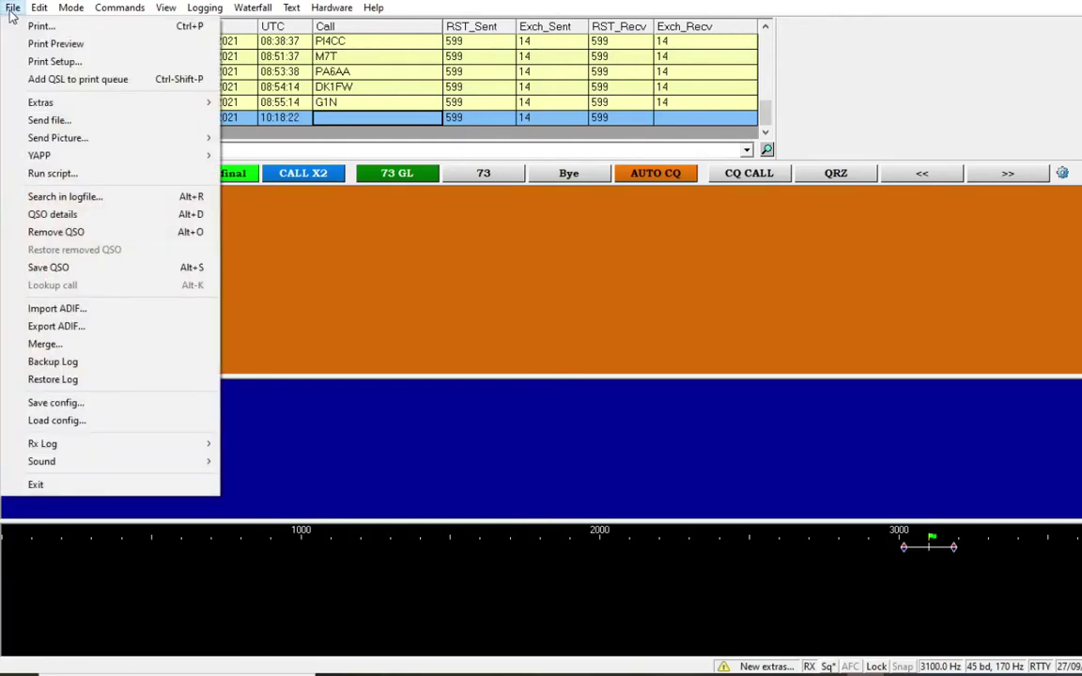
left_click(66, 198)
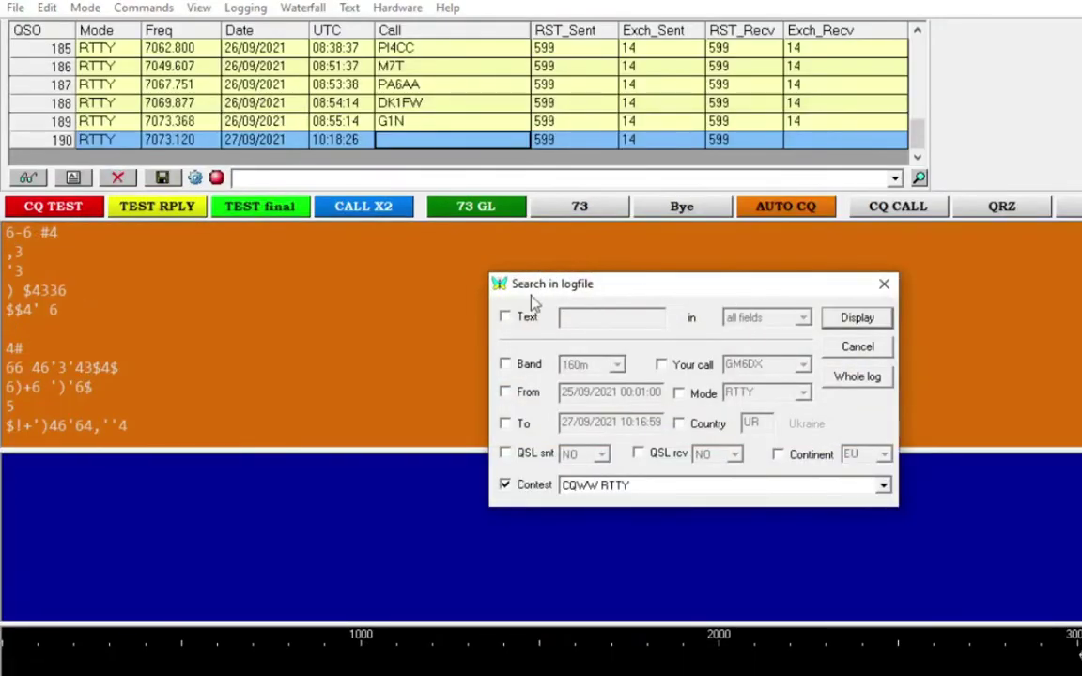
left_click(505, 485)
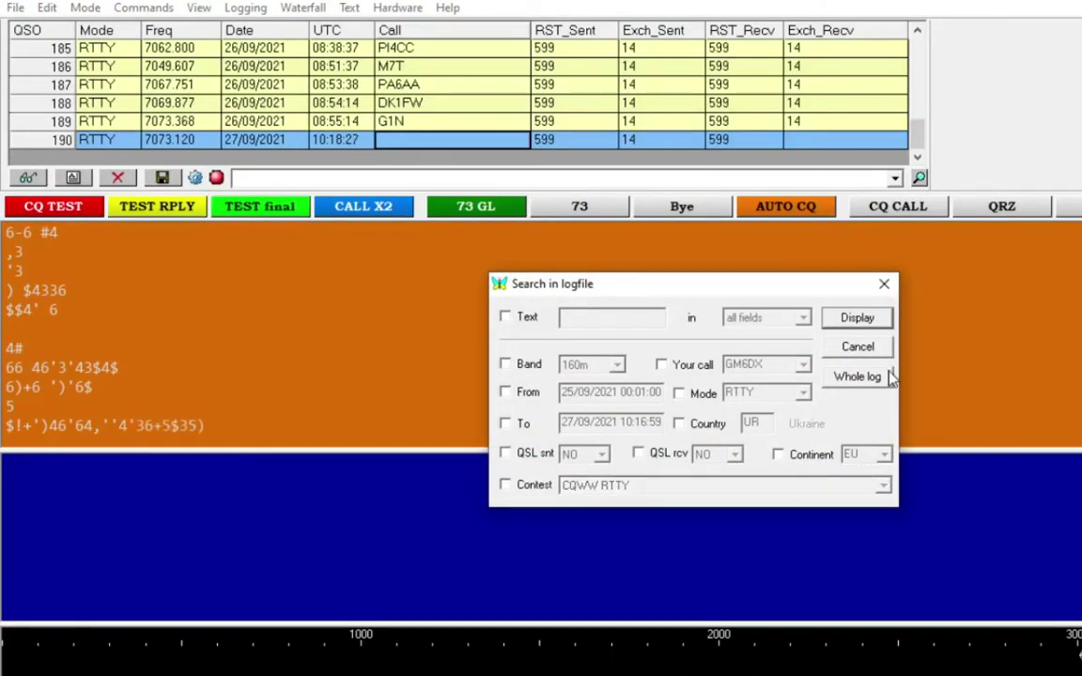
left_click(858, 377)
left_click_drag(996, 317, 982, 389)
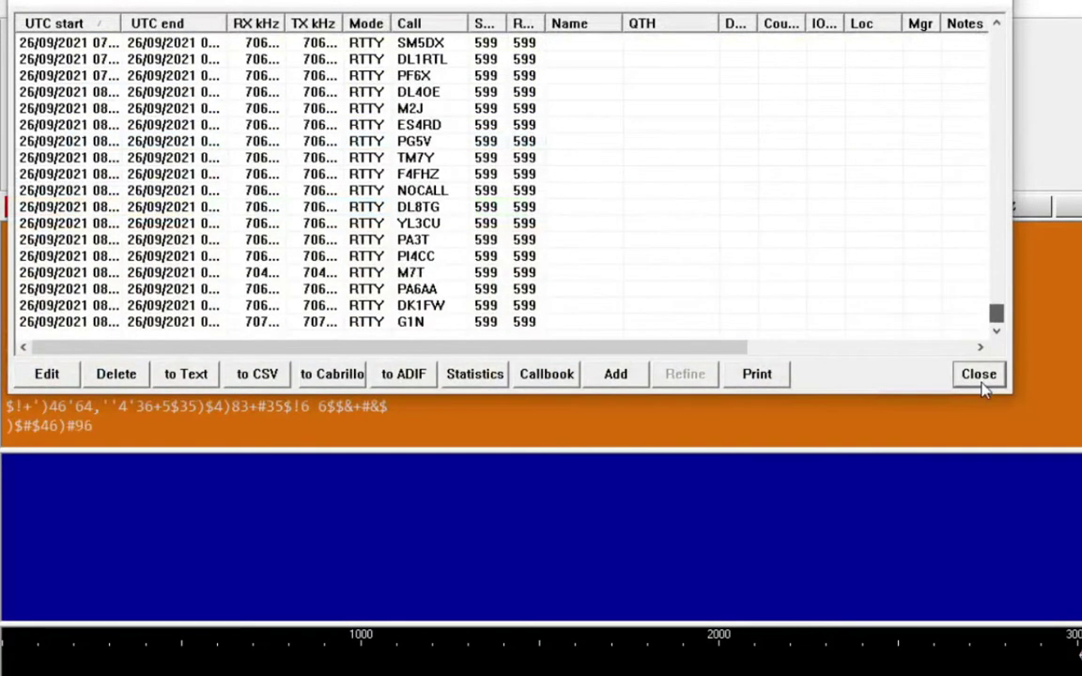
left_click_drag(994, 316, 986, 406)
Select the QSOs from TM7Y through G1N in the whole-log list, then close the list without exporting
left_click(62, 158)
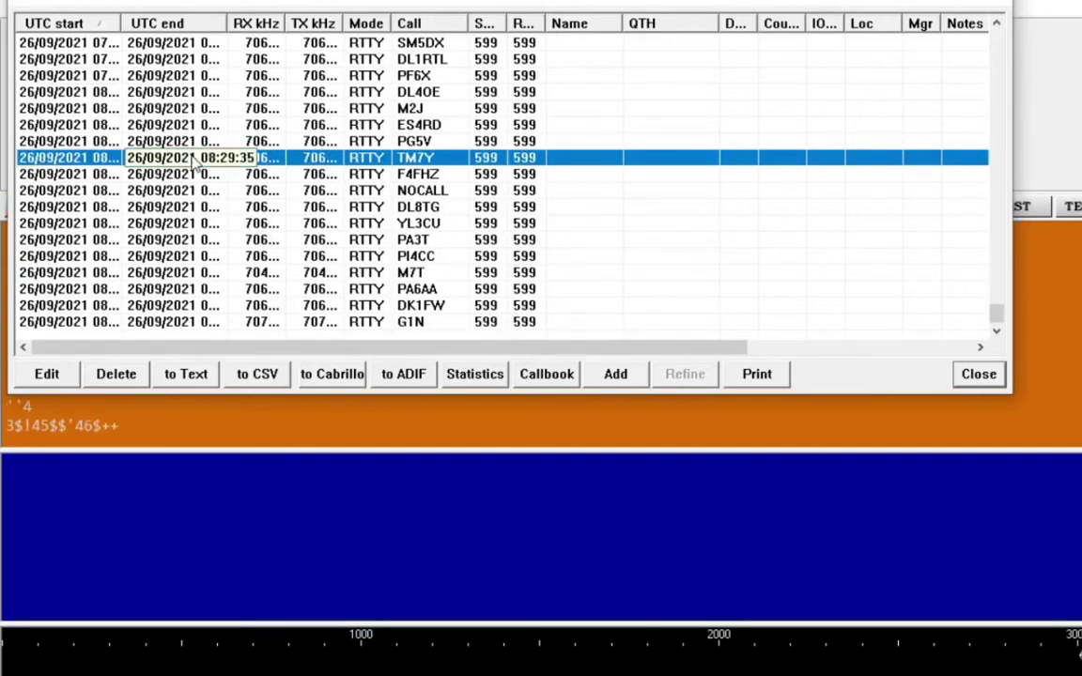
key("shift+Down")
key("shift+Down")
key("shift+Down")
key("shift+Down")
key("shift+Down")
key("shift+Down")
key("shift+Down")
key("shift+Down")
key("shift+Down")
key("shift+Down")
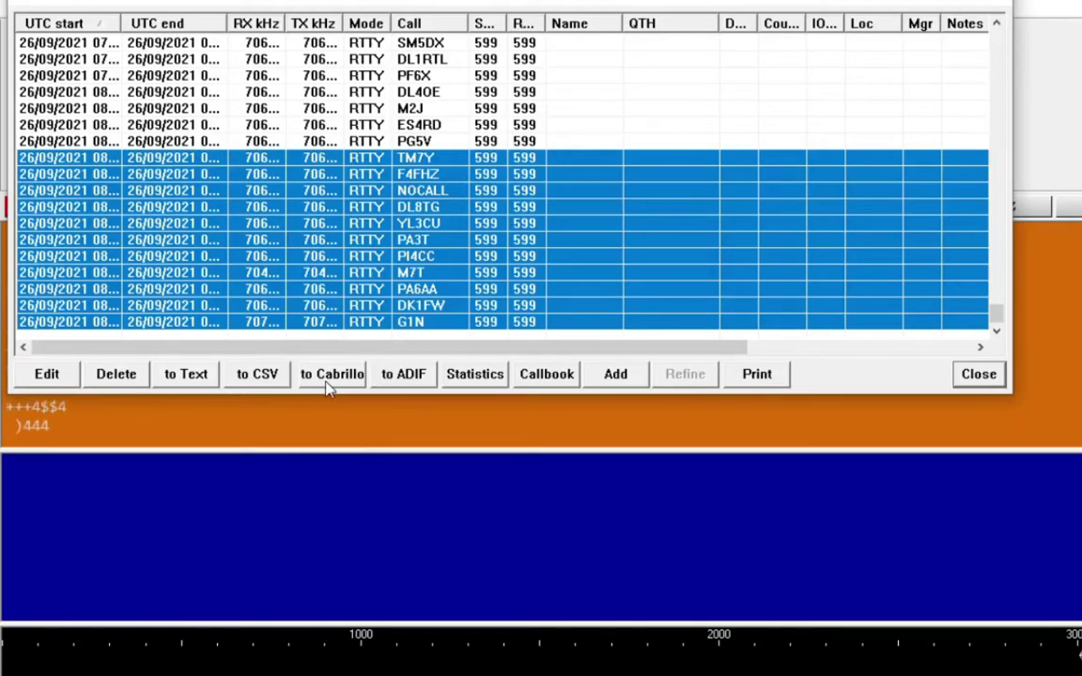
left_click(987, 378)
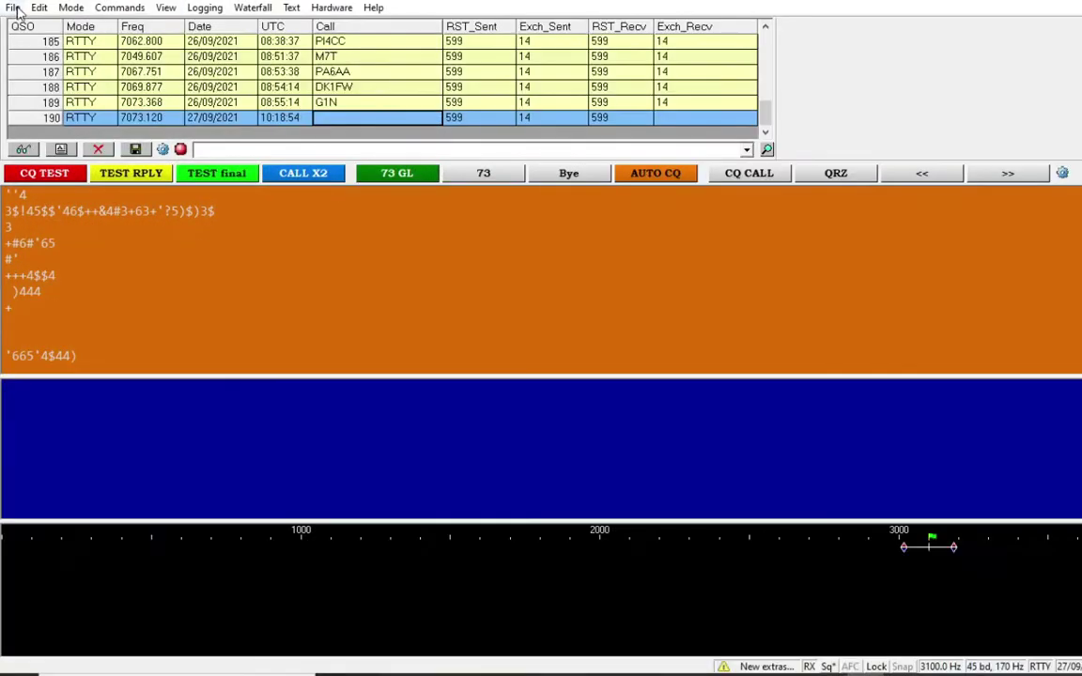
Search the logfile with only the Contest filter enabled, set to CQWW RTTY, and display the matching QSOs
left_click(13, 7)
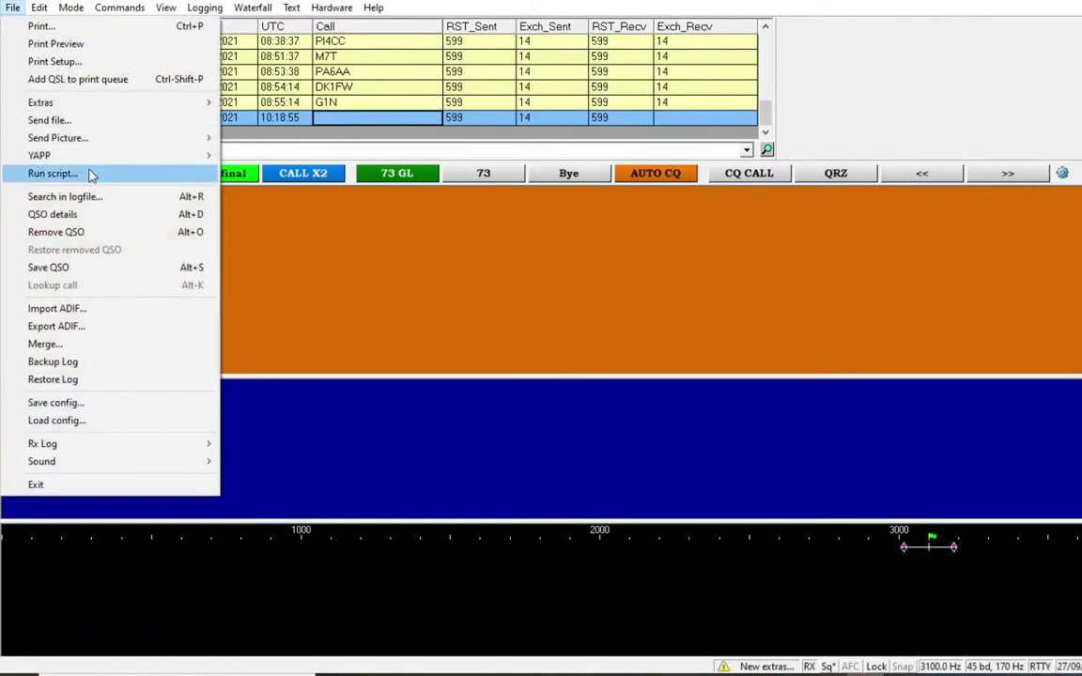
left_click(94, 197)
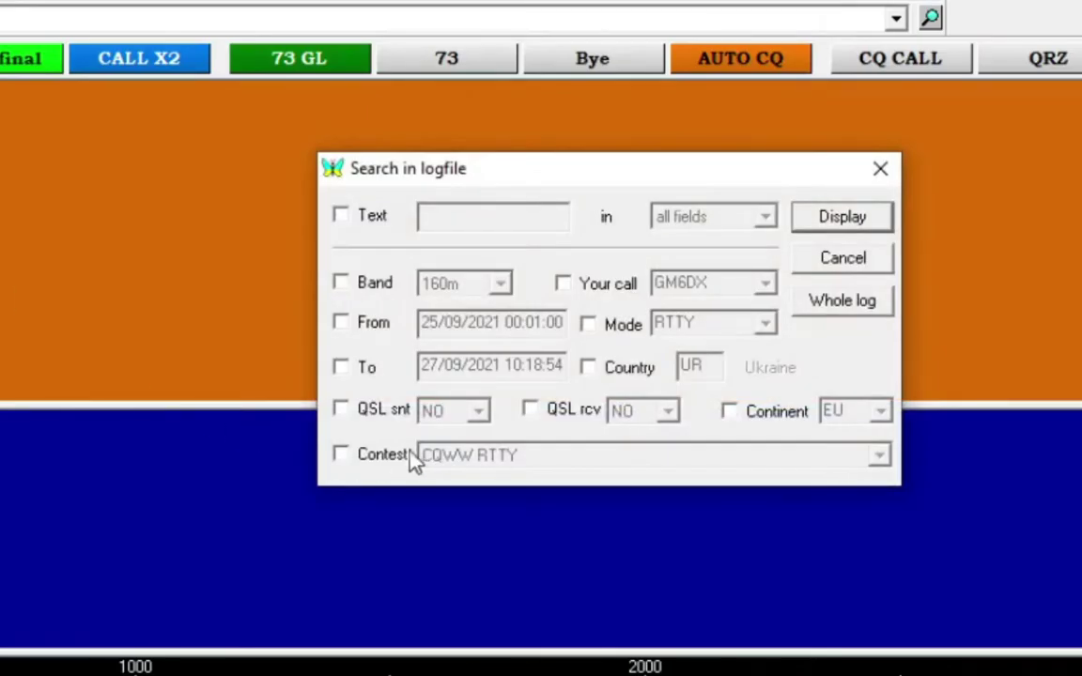
left_click(414, 456)
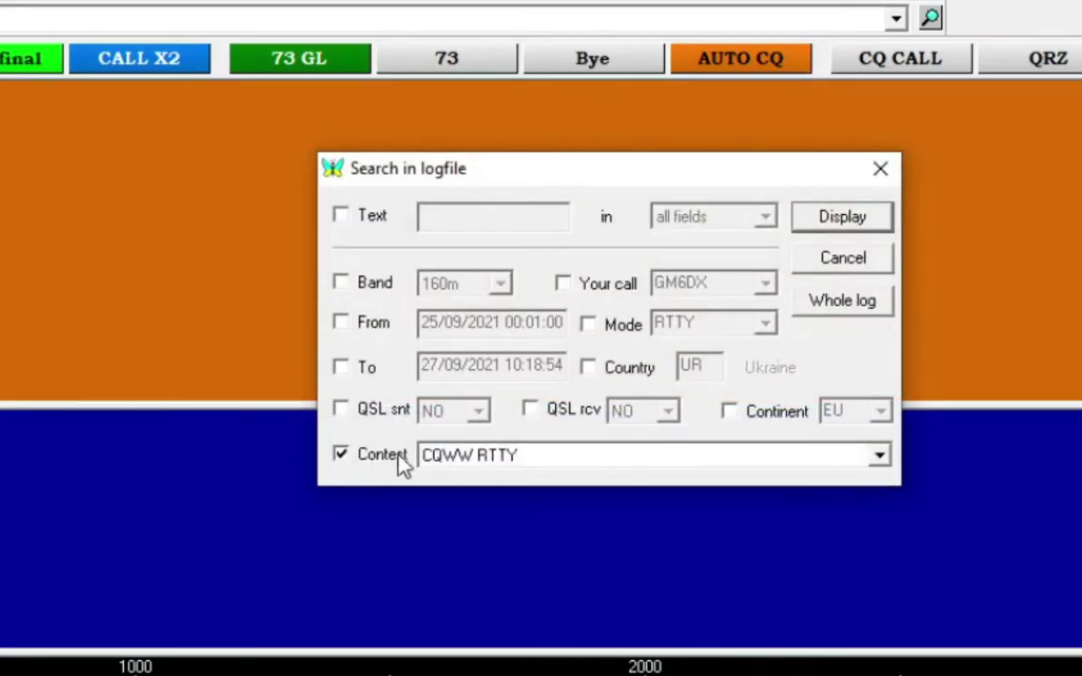
left_click(464, 457)
left_click(469, 504)
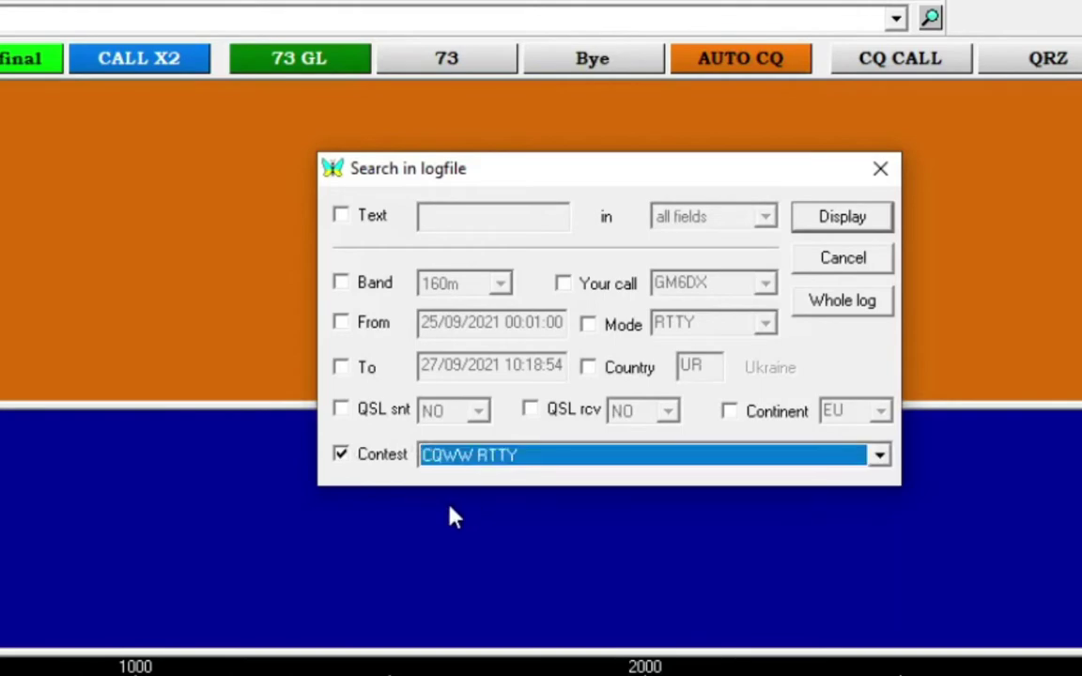
left_click(834, 226)
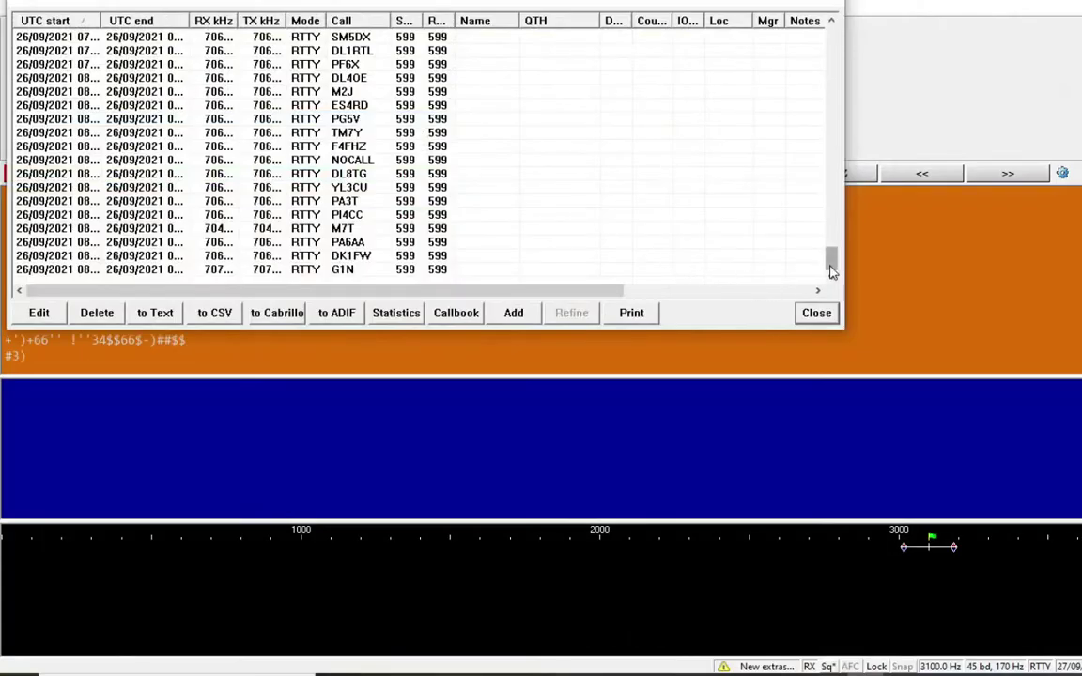
Select every QSO in the contest list, from the first entry, YU5R, through the last, G1N
left_click_drag(829, 261, 832, 4)
left_click(97, 38)
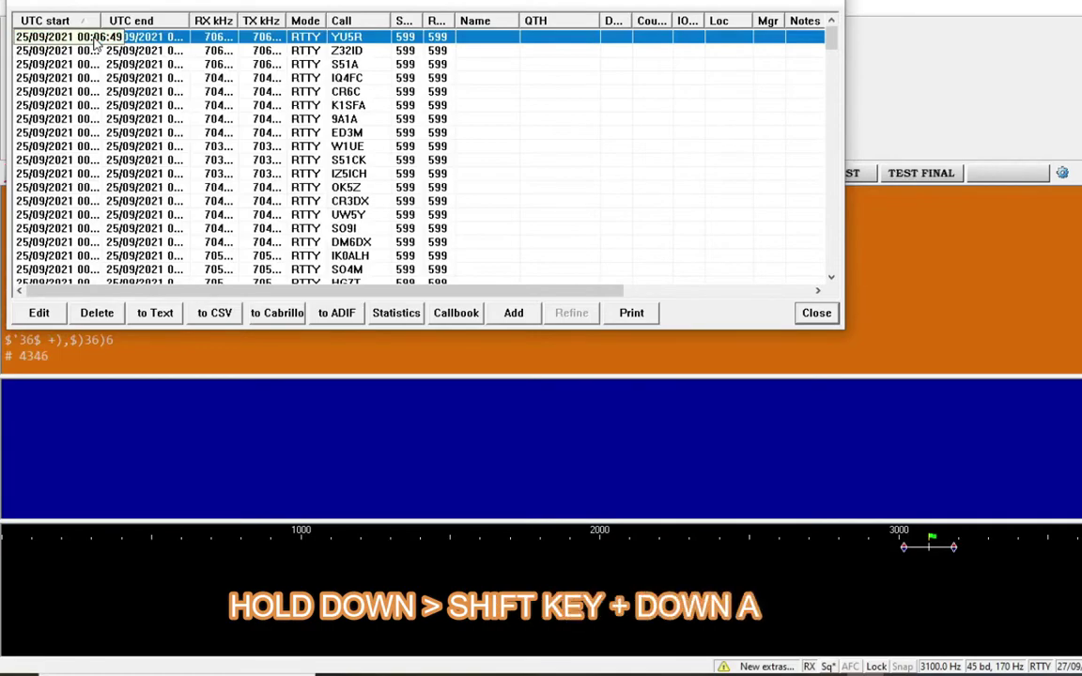
key("shift+Down")
key("shift+Down")
key("shift+Down")
key("shift+Down")
key("shift+Down")
key("shift+Down")
key("shift+Down")
key("shift+Down")
key("shift+Down")
key("shift+Down")
key("shift+Down")
key("shift+Down")
key("shift+Down")
key("shift+Down")
key("shift+Down")
key("shift+Down")
key("shift+Down")
key("shift+Down")
key("shift+Down")
key("shift+Down")
key("shift+Down")
key("shift+Down")
key("shift+Down")
key("shift+Down")
key("shift+Down")
key("shift+Down")
key("shift+Down")
key("shift+Down")
key("shift+Down")
key("shift+Down")
key("shift+Down")
key("shift+Down")
key("shift+Down")
key("shift+Down")
key("shift+Down")
key("shift+Down")
key("shift+Down")
key("shift+Down")
key("shift+Down")
key("shift+Down")
key("shift+Down")
key("shift+Down")
key("shift+Down")
key("shift+Down")
key("shift+Down")
key("shift+Down")
key("shift+Down")
key("shift+Down")
key("shift+Down")
key("shift+Down")
key("shift+Down")
key("shift+Down")
key("shift+Down")
key("shift+Down")
key("shift+Down")
key("shift+Down")
key("shift+Down")
key("shift+Down")
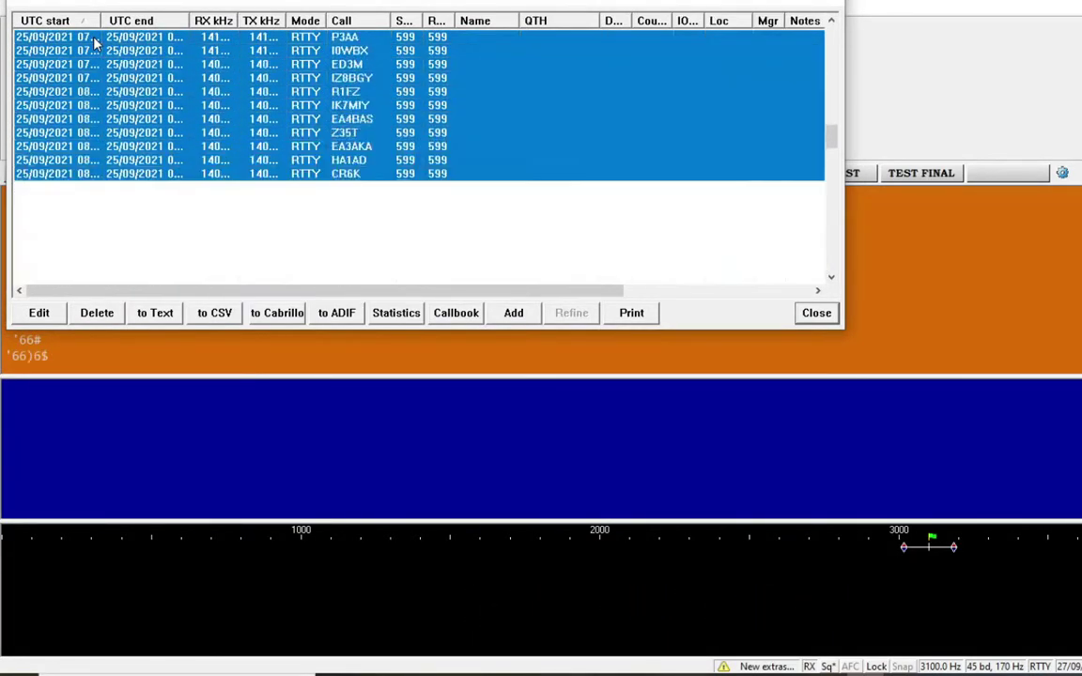
key("shift+Down")
key("shift+Down")
key("shift+Down")
key("shift+Down")
key("shift+Down")
key("shift+Down")
key("shift+Down")
key("shift+Down")
key("shift+Down")
key("shift+Down")
key("shift+Down")
key("shift+Down")
key("shift+Down")
key("shift+Down")
key("shift+Down")
key("shift+Down")
key("shift+Down")
key("shift+Down")
key("shift+Down")
key("shift+Down")
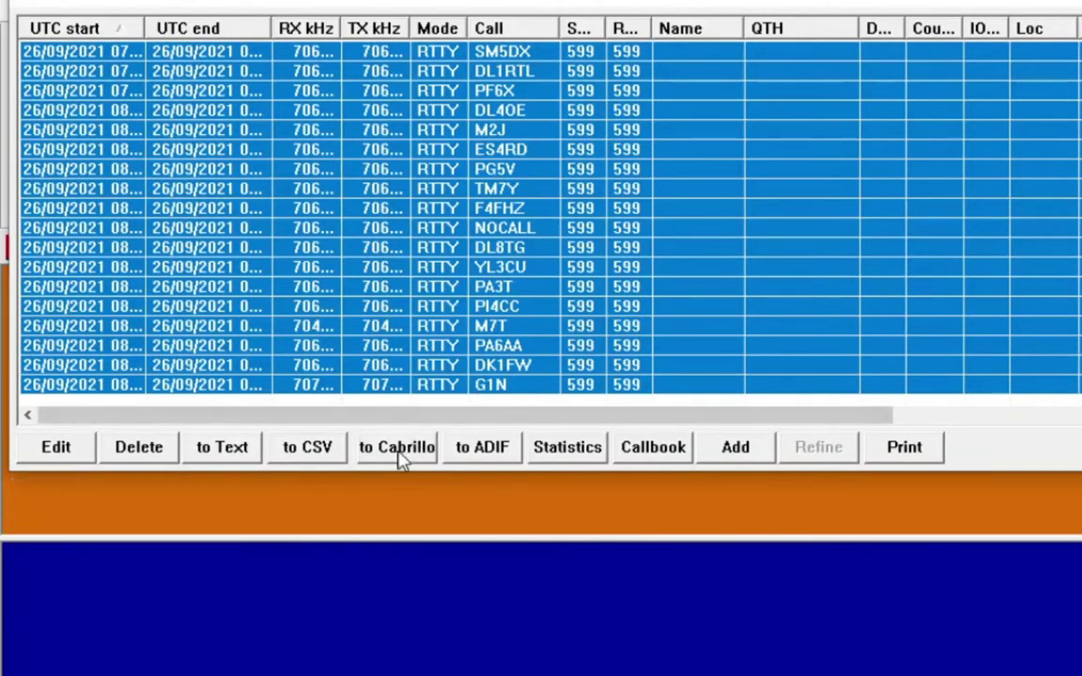
Export the selected QSOs to Cabrillo for CQ-WW-RTTY as GM6DX.cbr, keeping the proposed header details, and close the log list
left_click(401, 457)
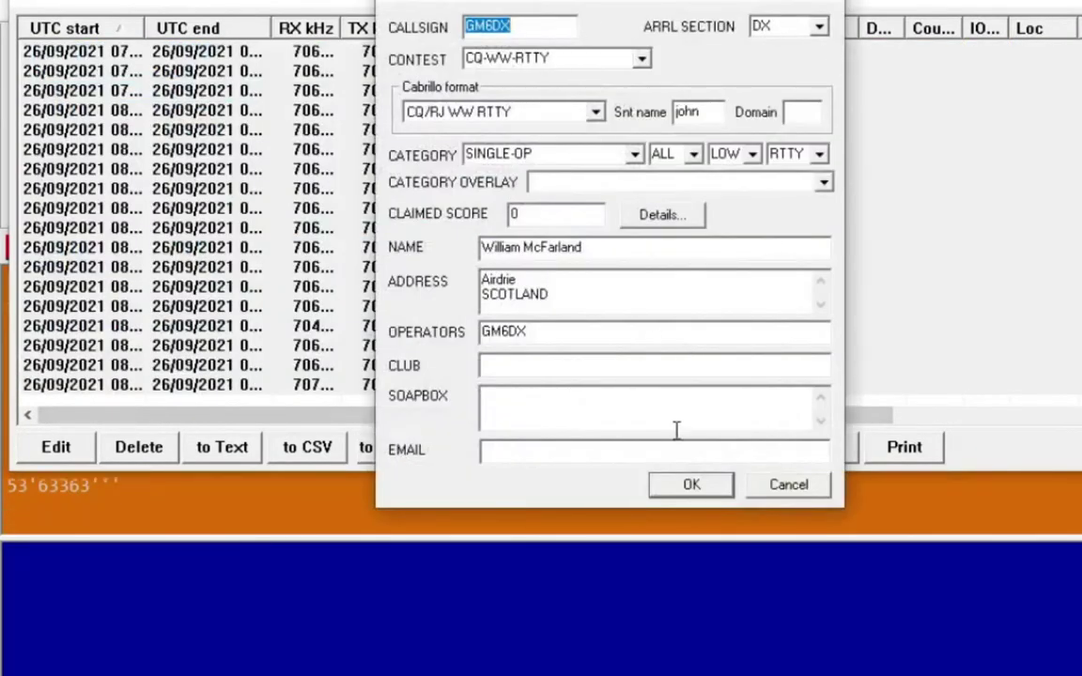
left_click(707, 490)
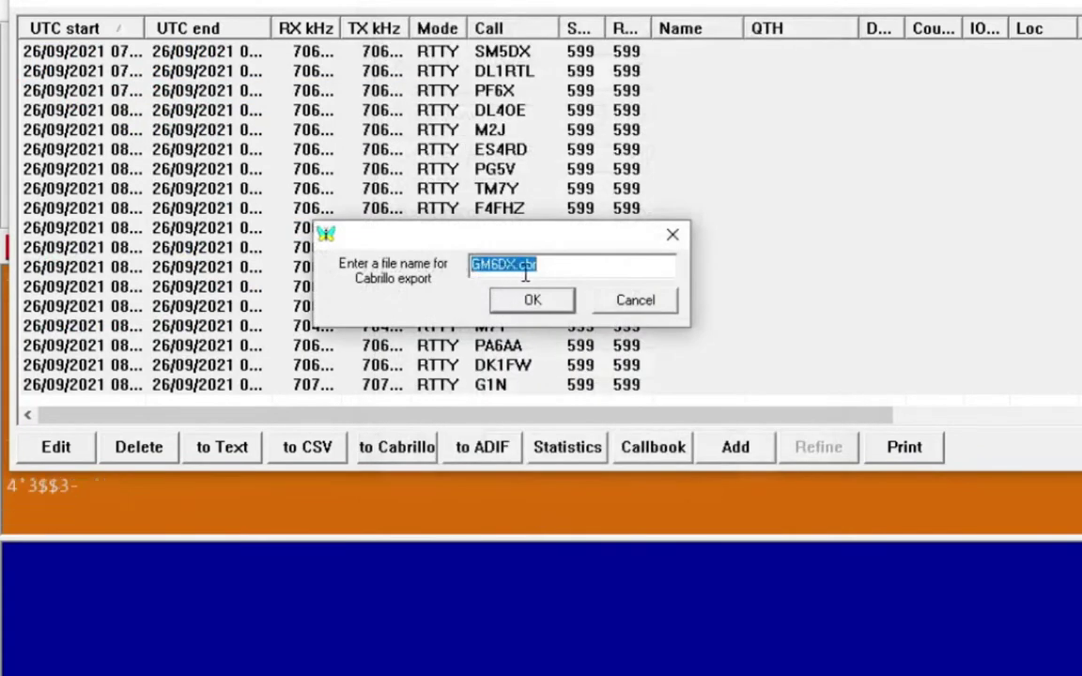
left_click(553, 308)
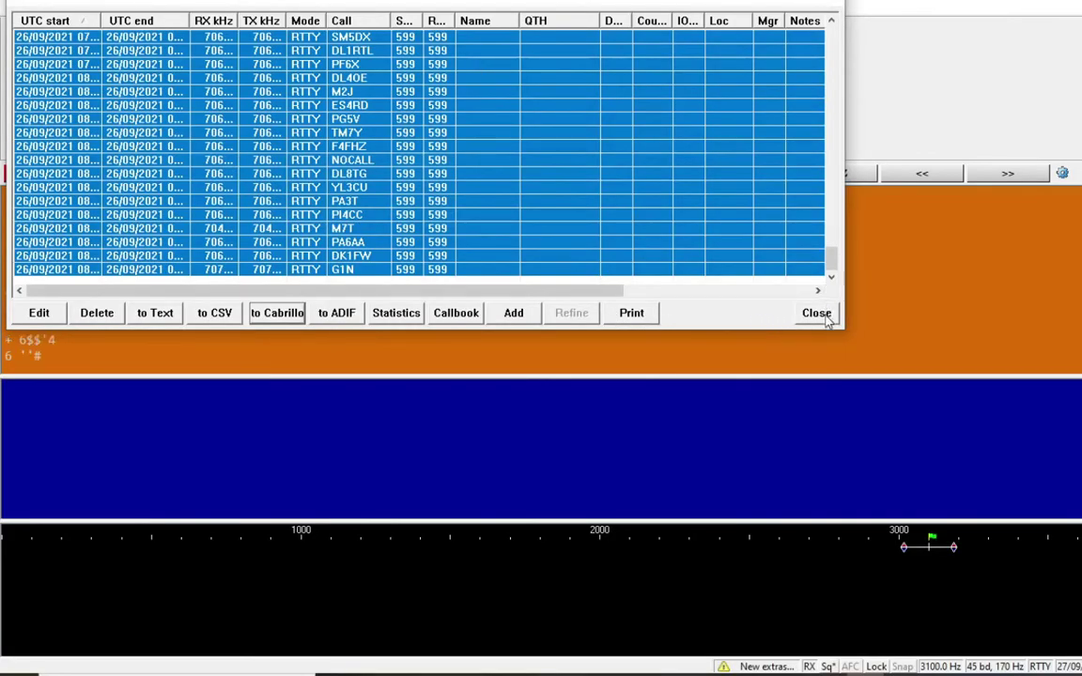
left_click(819, 315)
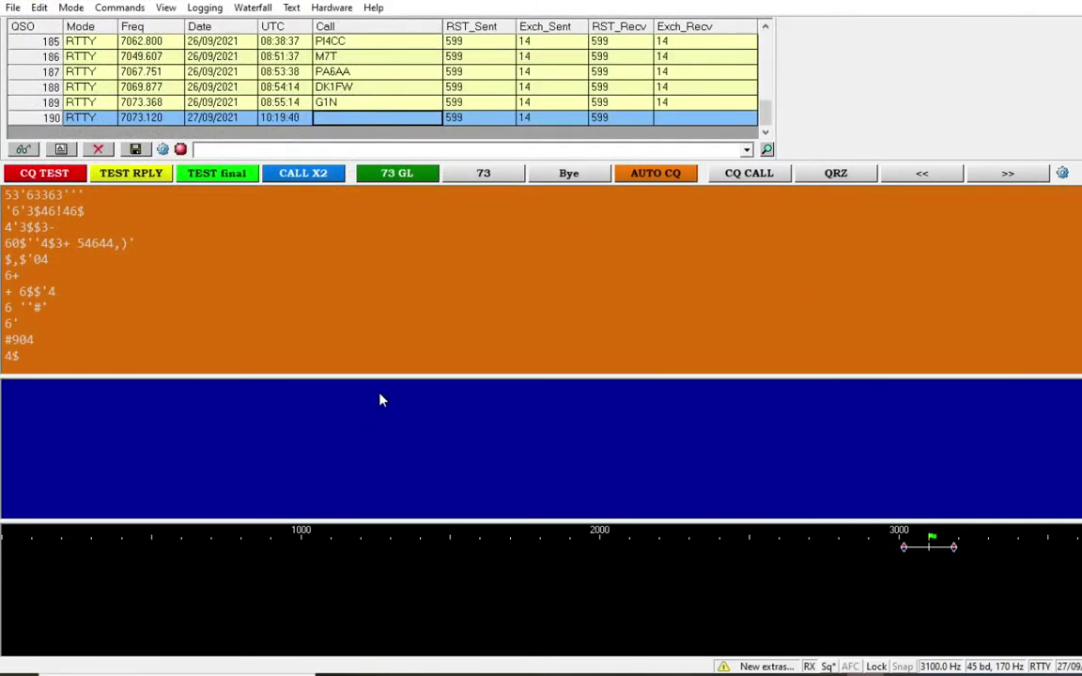
left_click(13, 7)
left_click(98, 324)
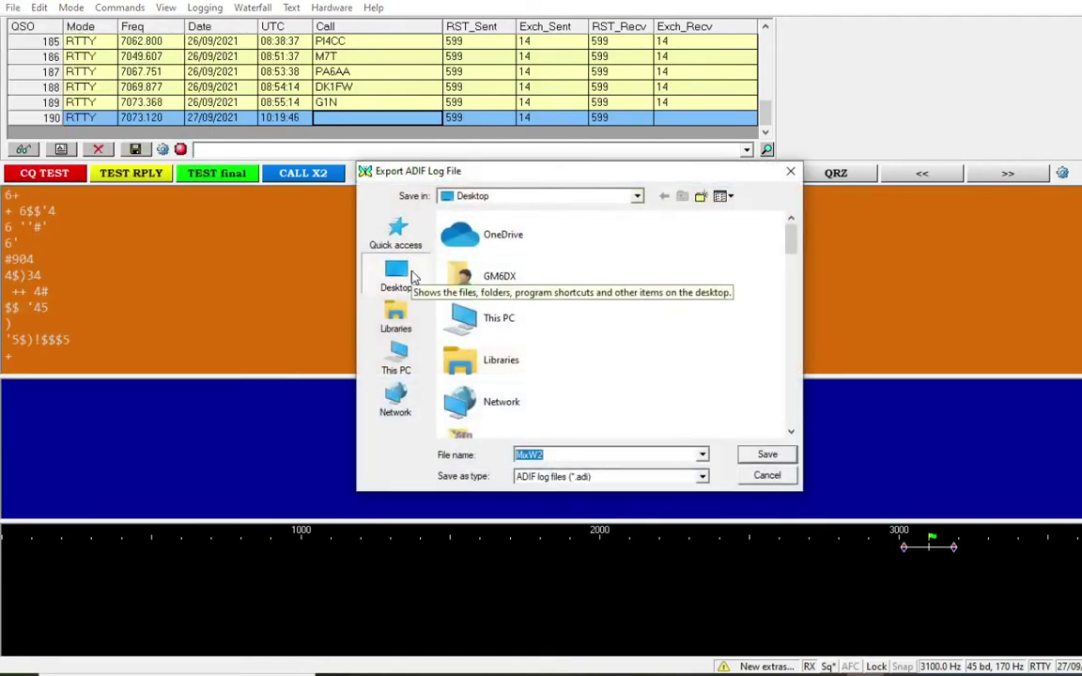
left_click(766, 475)
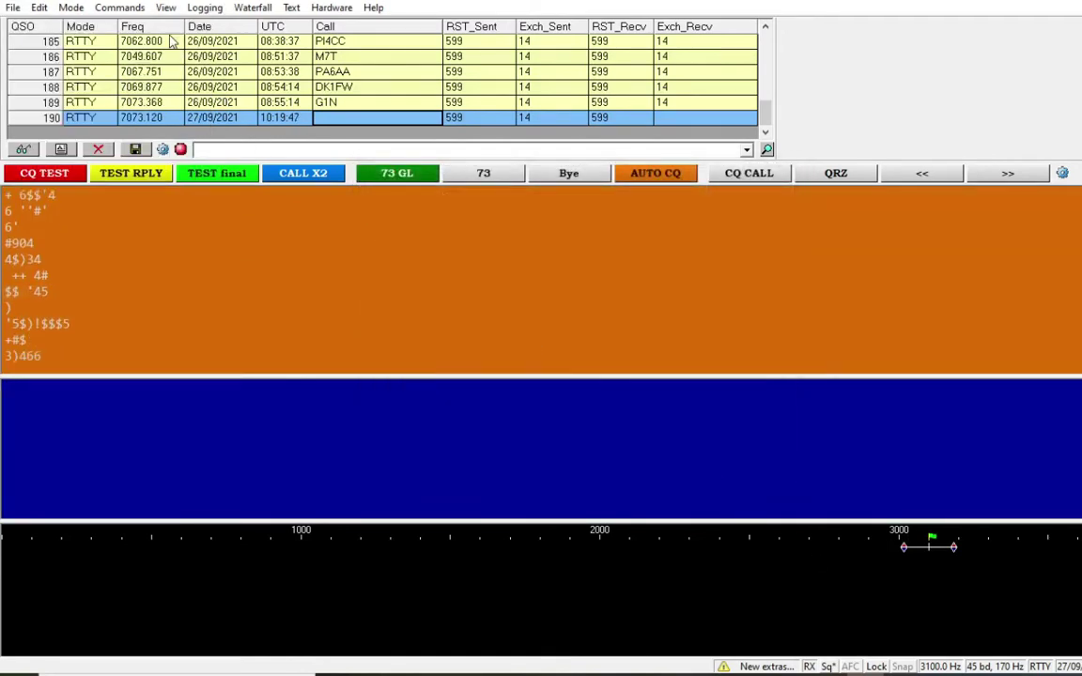
left_click(13, 7)
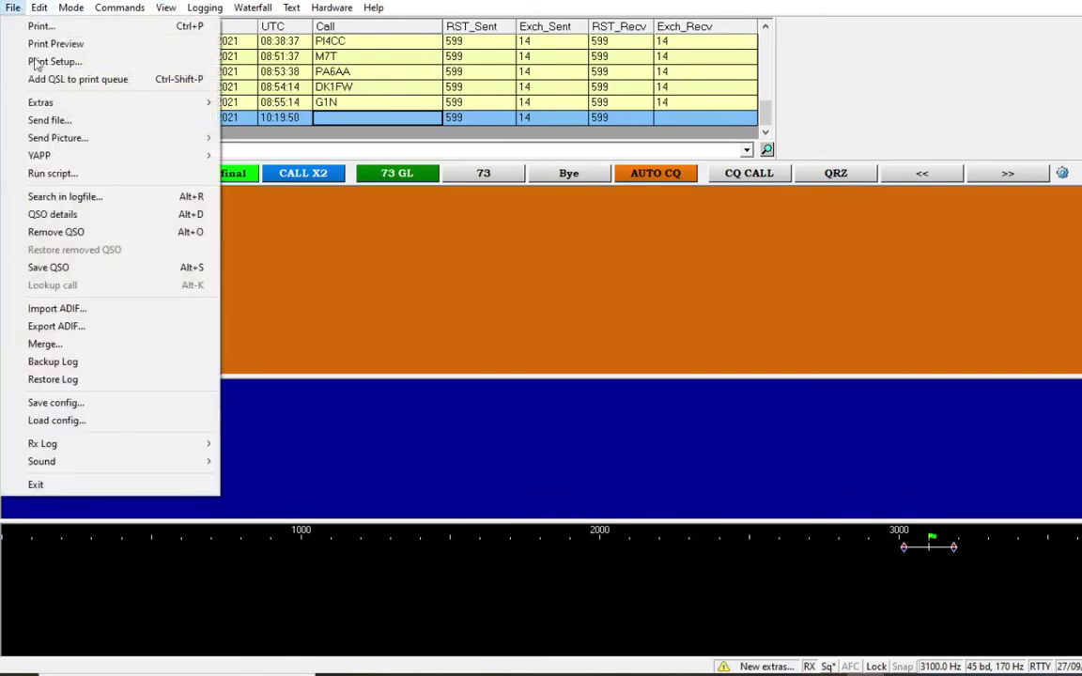
left_click(110, 197)
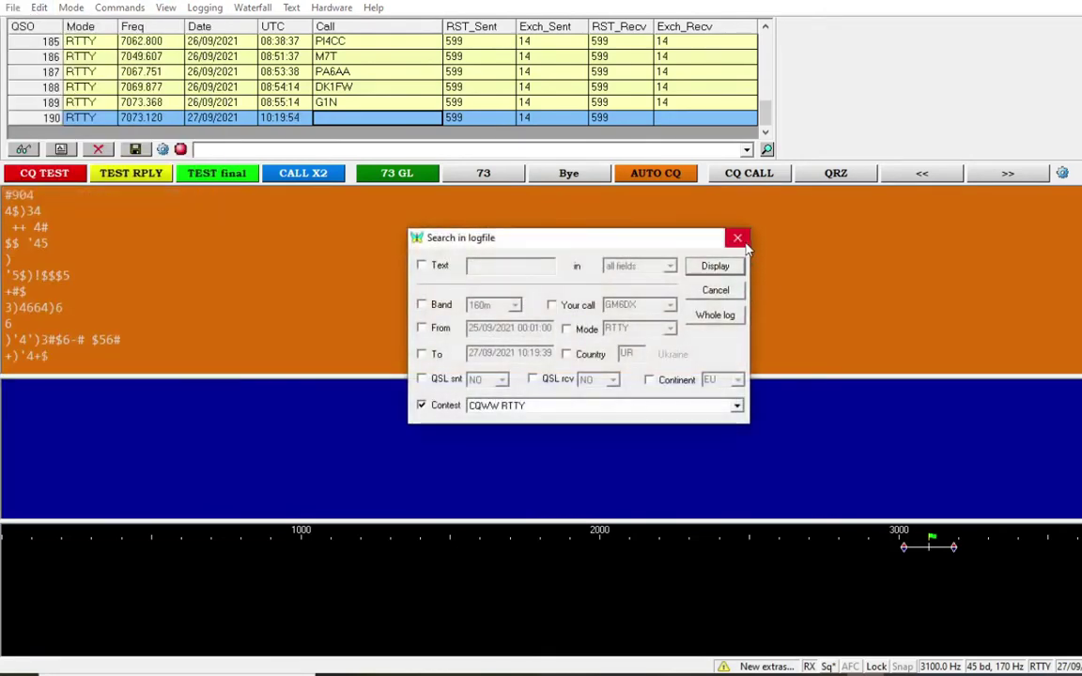
left_click(737, 237)
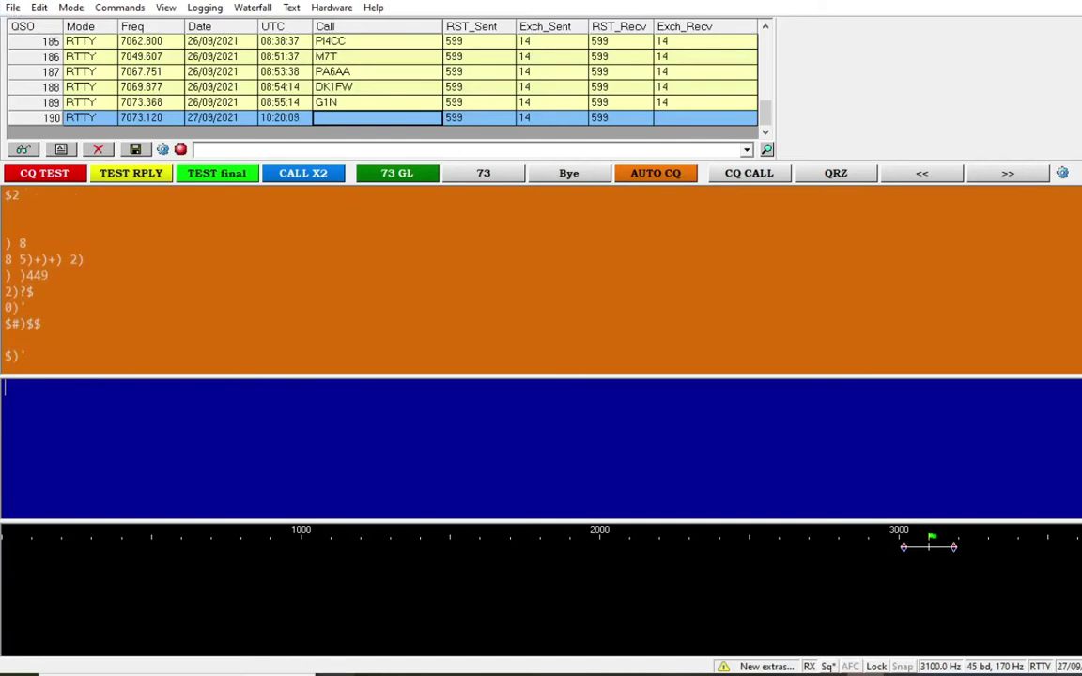
Switch to File Explorer and open the user's profile folder under Users on Local Disk (C:)
key("alt+Tab")
left_click(434, 422)
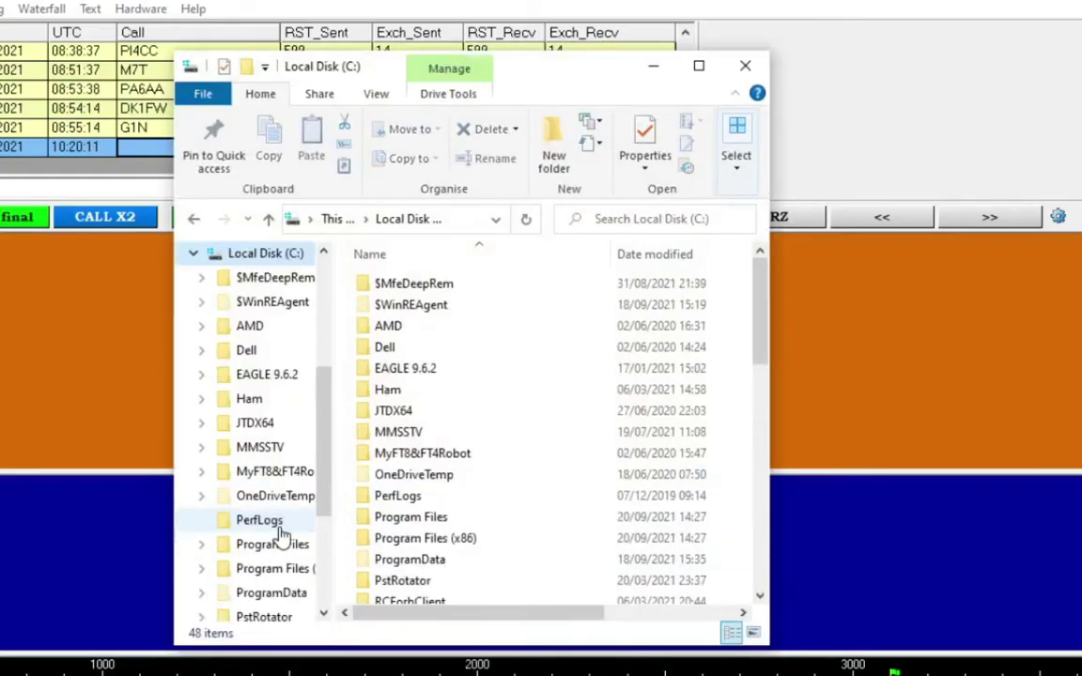
scroll(561, 440, "down", 3)
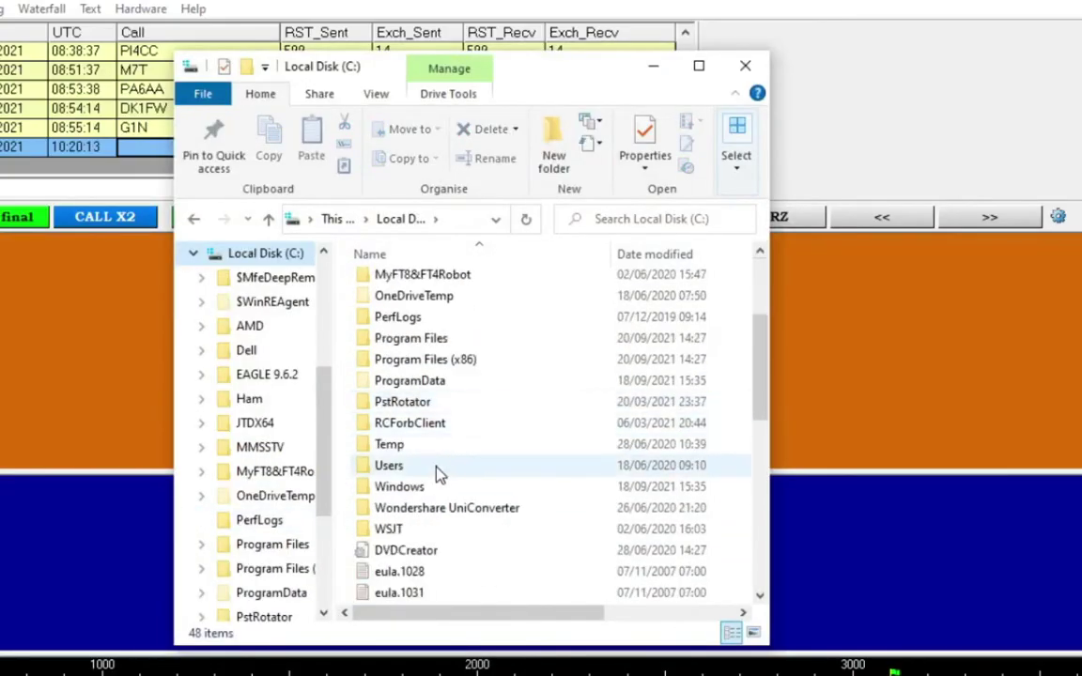
double_click(436, 470)
double_click(440, 306)
mouse_move(762, 355)
left_mouse_down()
mouse_move(763, 447)
mouse_move(761, 354)
left_mouse_up()
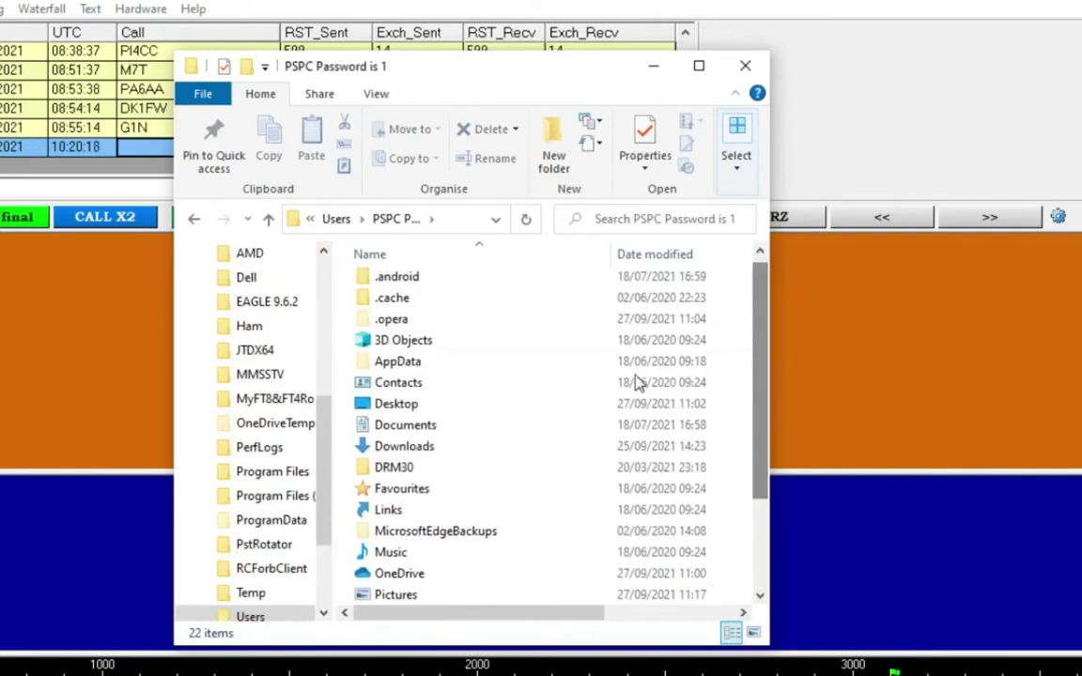
Open the AppData\Roaming\MixW folder within the profile and select the exported GM6DX Cabrillo file
double_click(410, 363)
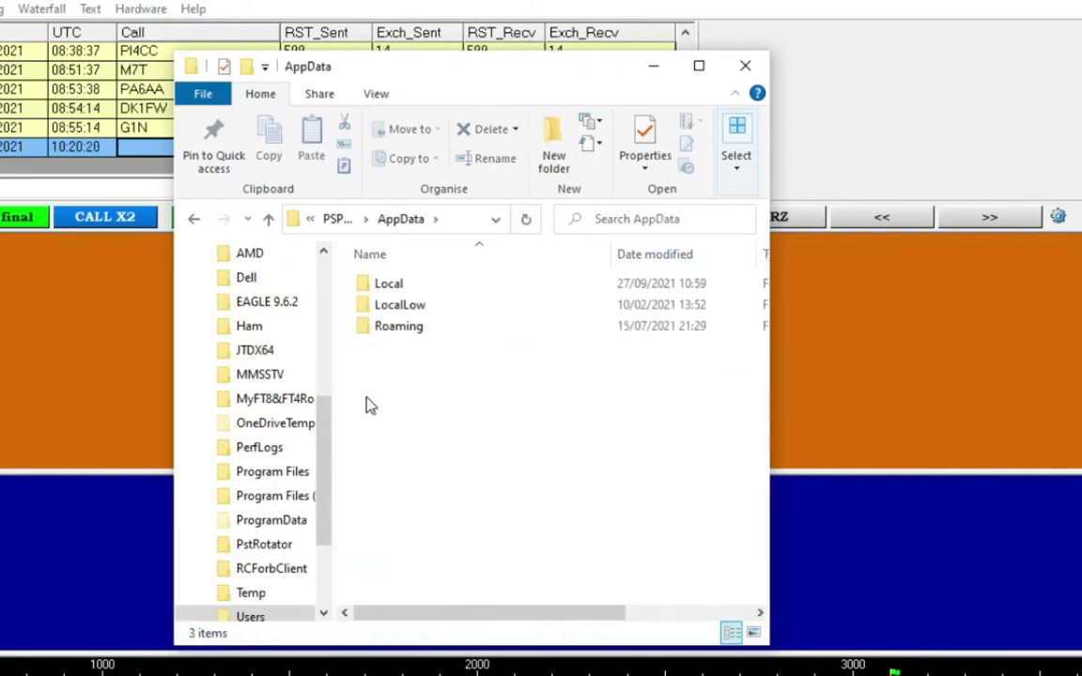
double_click(413, 335)
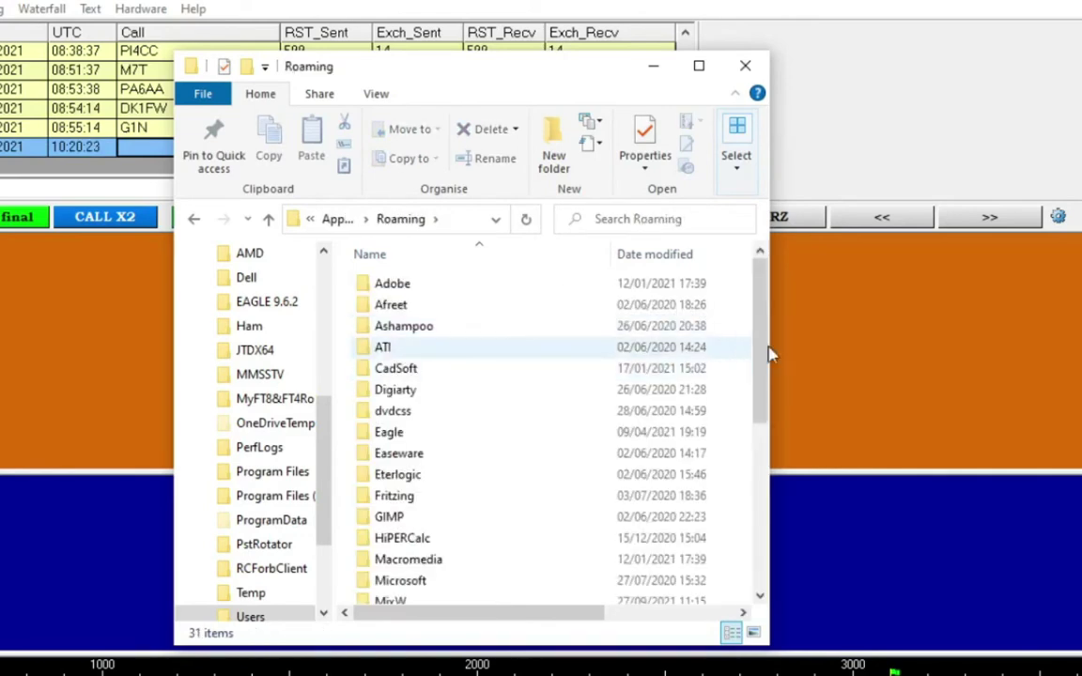
left_click_drag(763, 357, 763, 380)
double_click(399, 551)
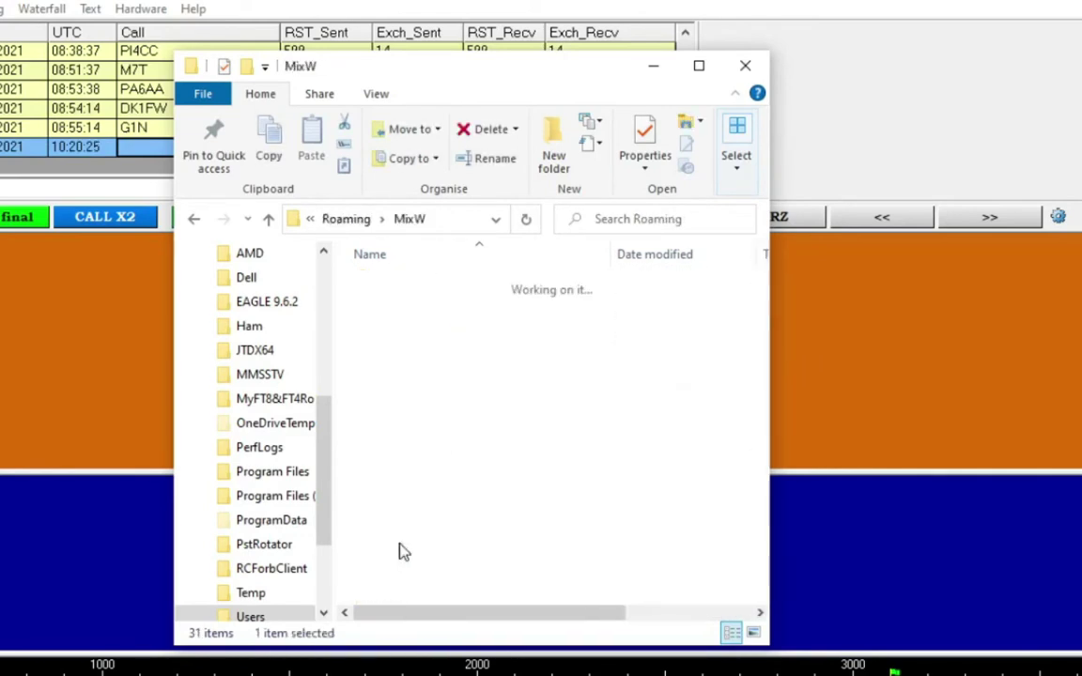
left_click_drag(761, 299, 758, 387)
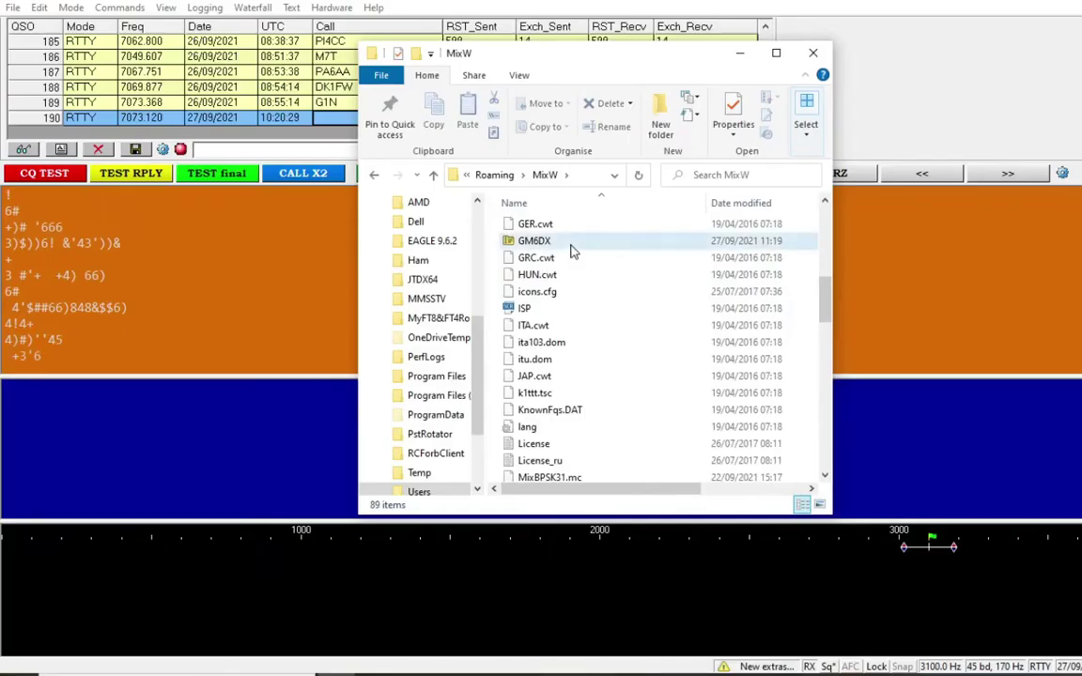
left_click(443, 316)
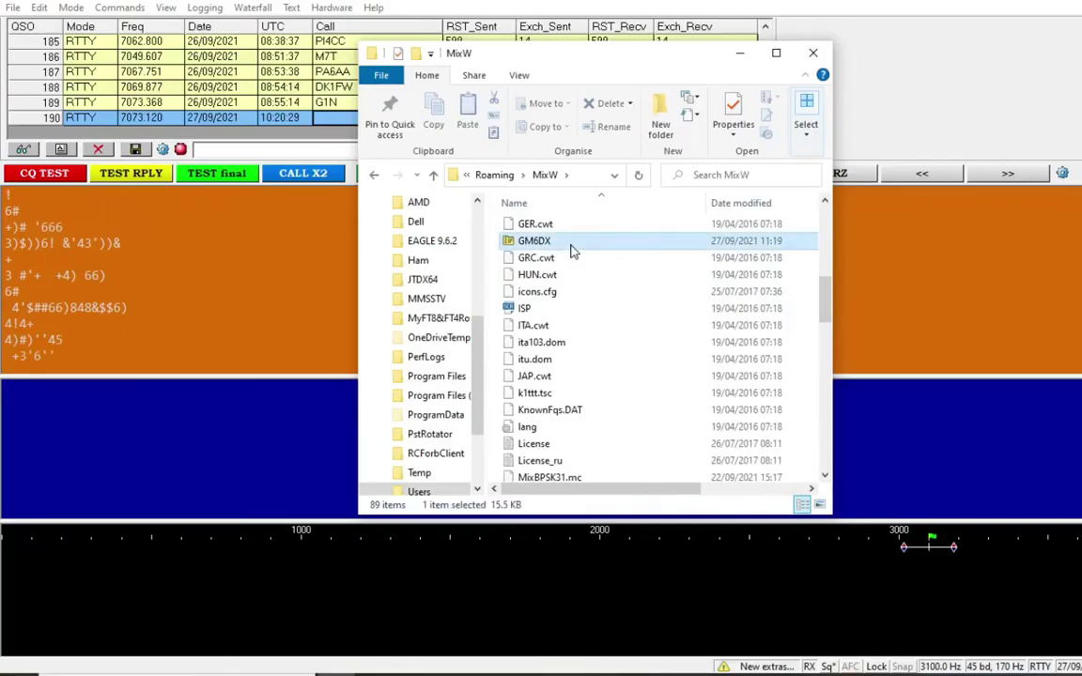
Change the GM6DX file's properties so that .cbr files open with Notepad++, and accept the change
right_click(572, 250)
left_click(624, 579)
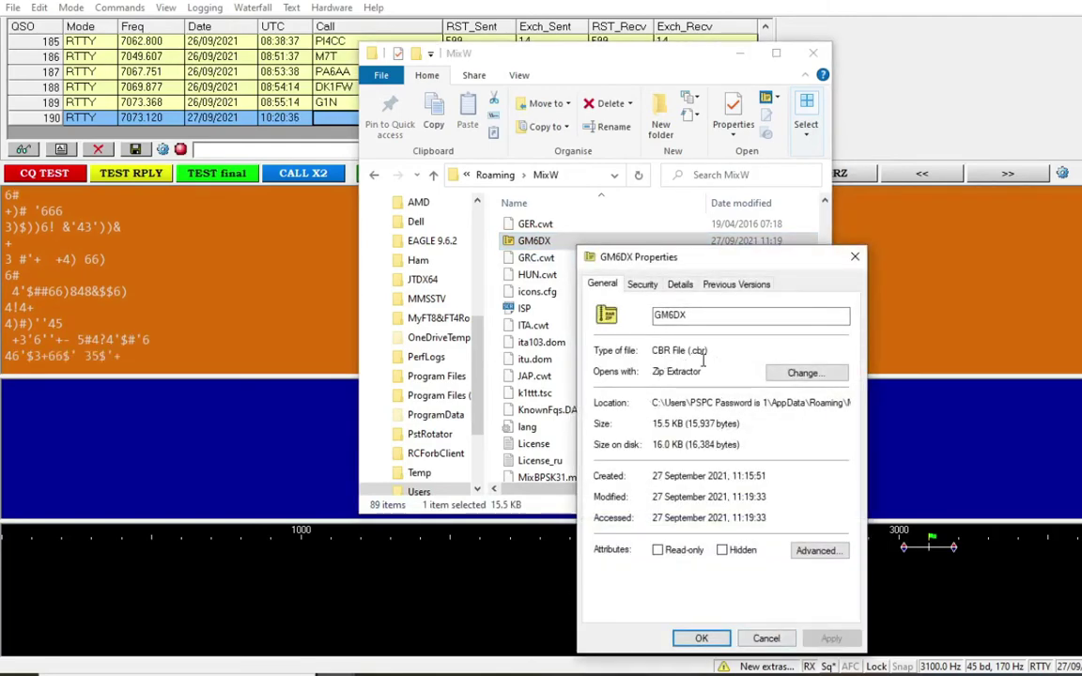
left_click(789, 374)
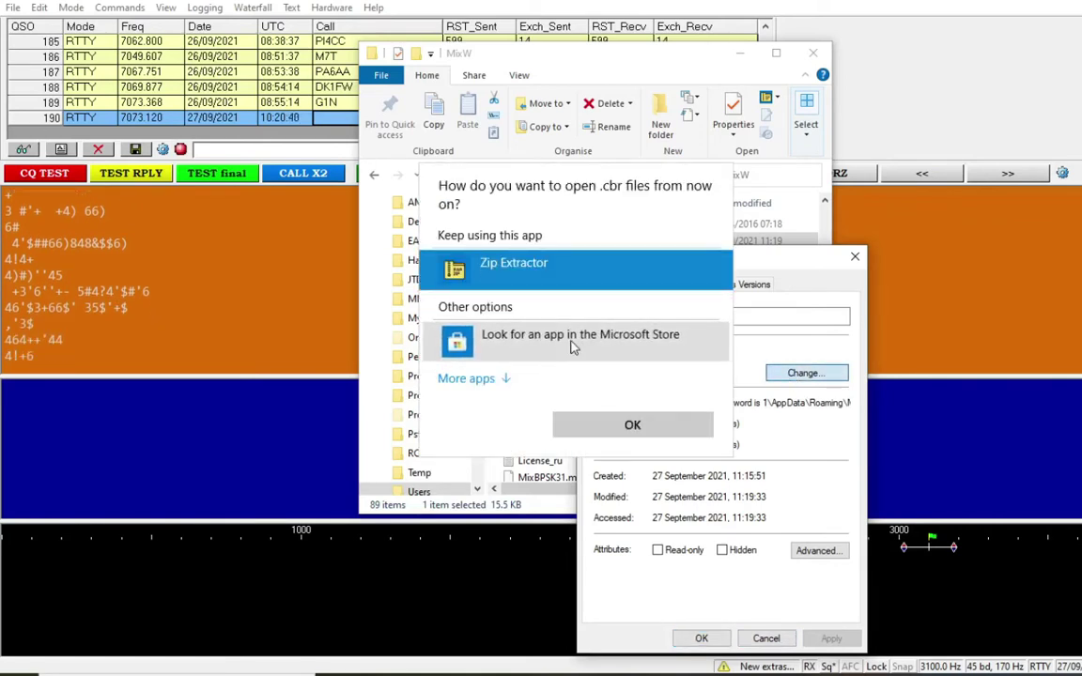
left_click(489, 378)
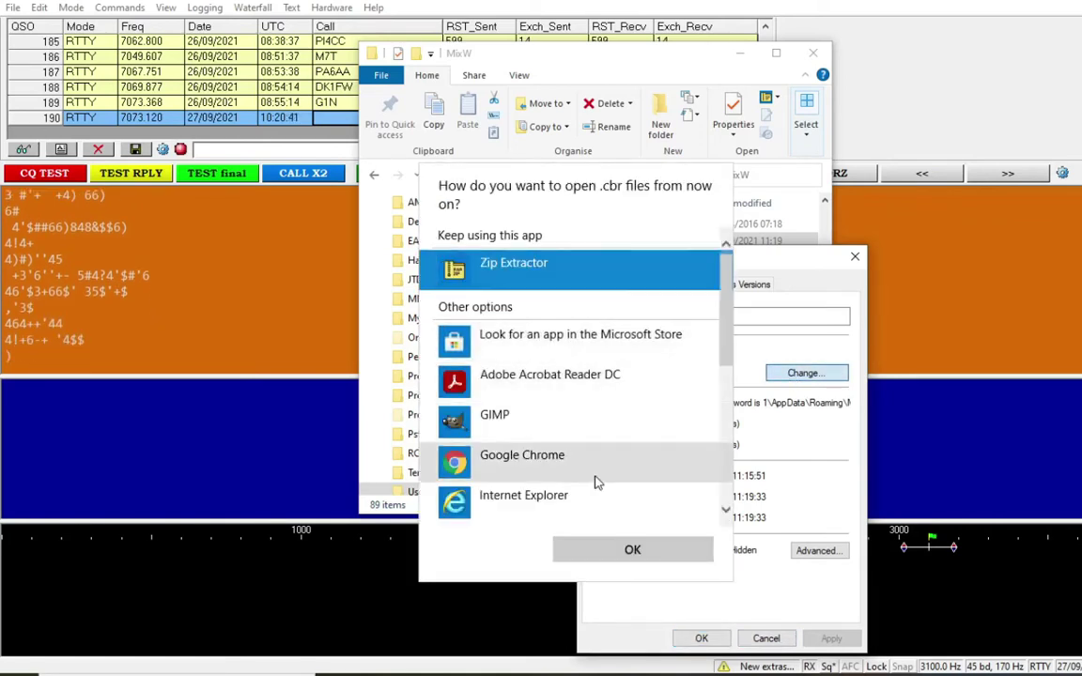
scroll(601, 475, "down", 3)
left_click(546, 362)
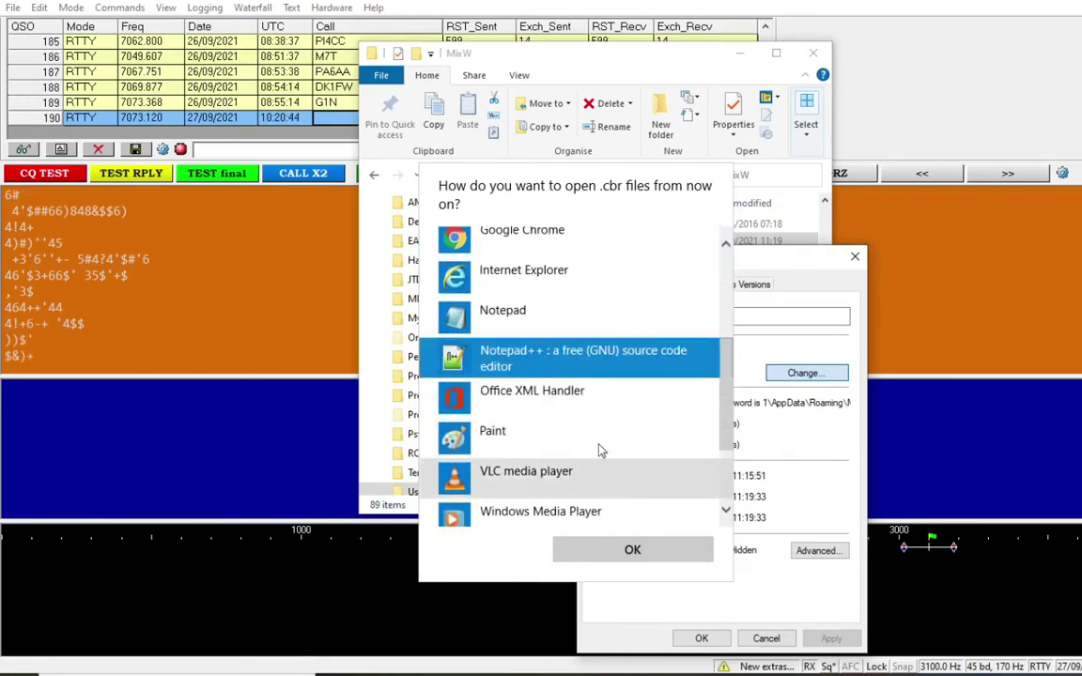
left_click(599, 552)
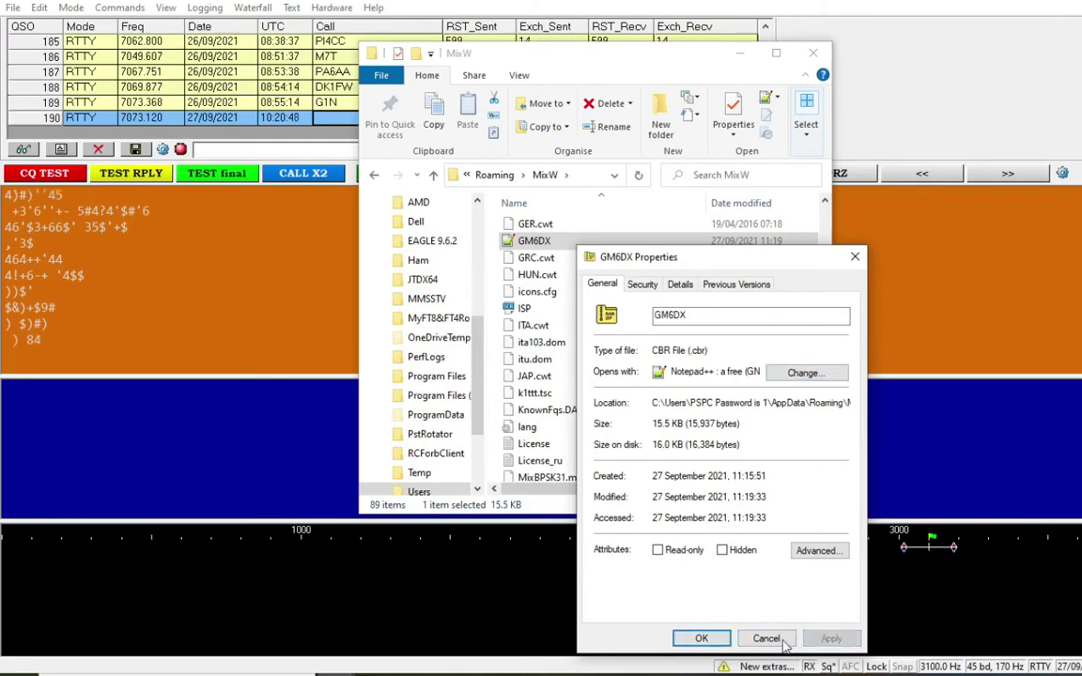
left_click(700, 640)
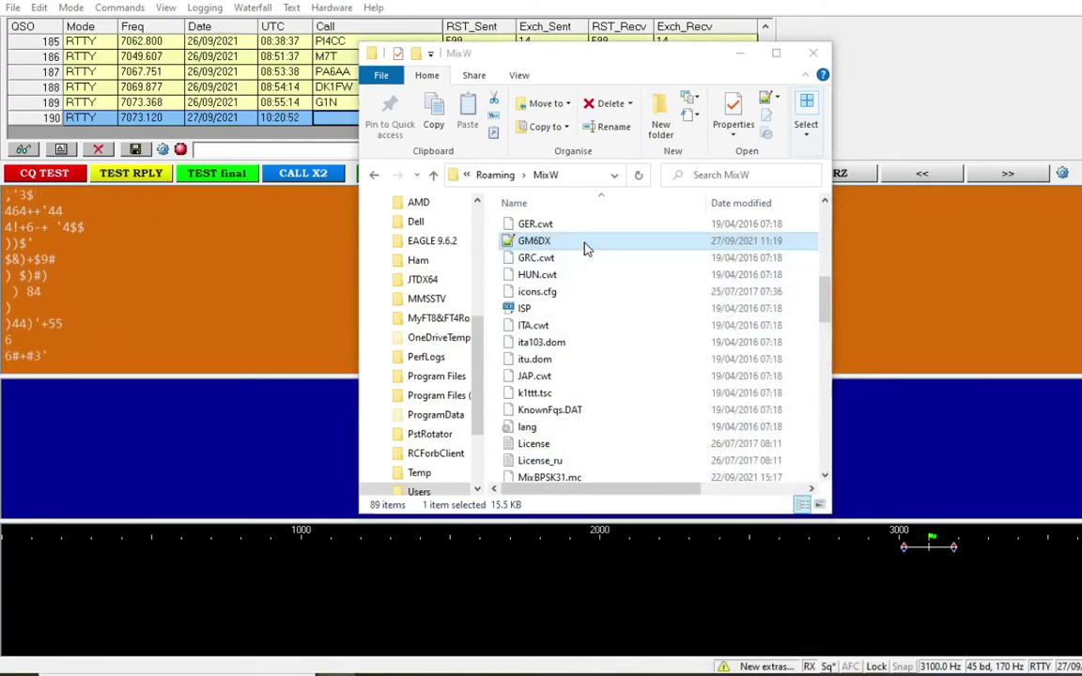
Open GM6DX.cbr in Notepad++, review its Cabrillo header and QSO lines, and close the editor
left_click(214, 148)
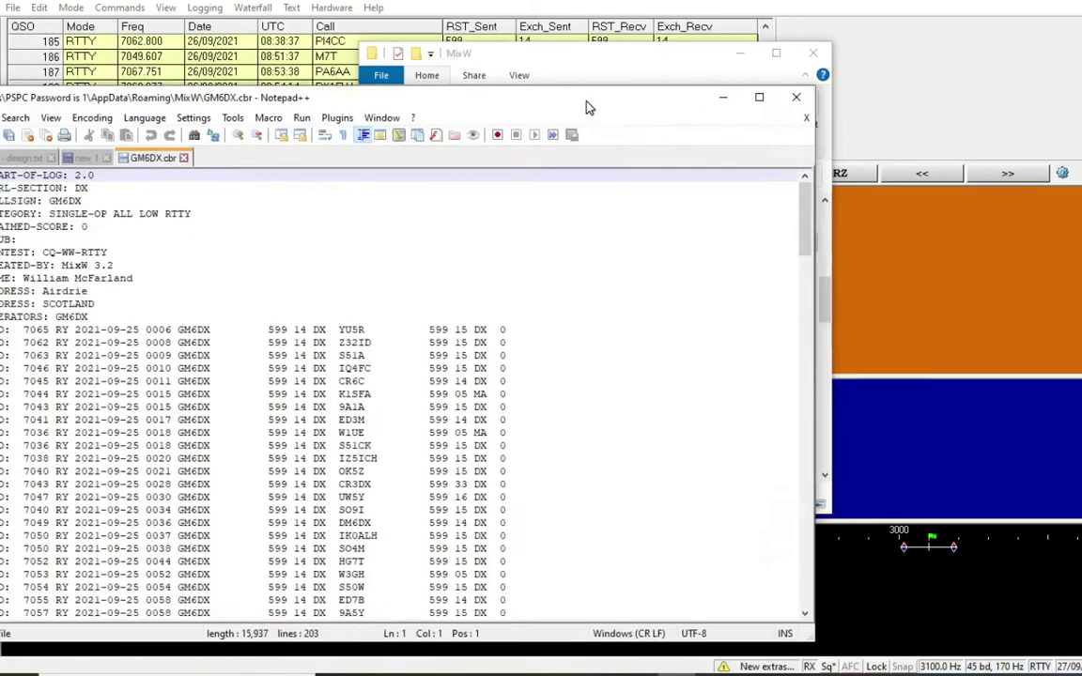
left_click_drag(528, 90, 716, 23)
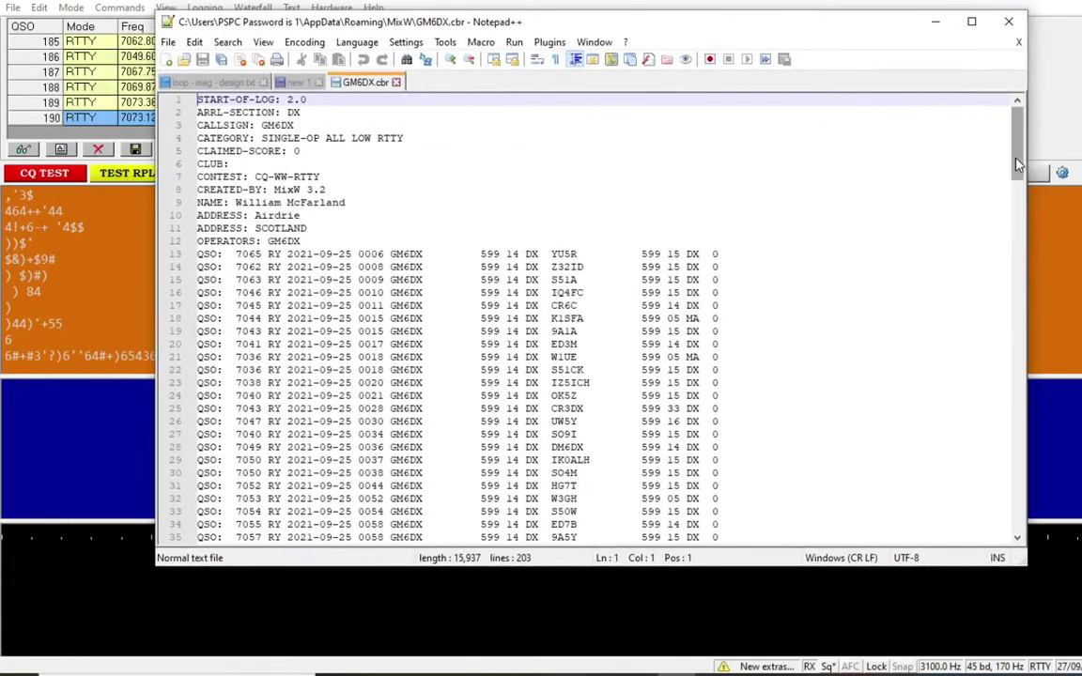
mouse_move(1019, 165)
left_mouse_down()
mouse_move(1019, 329)
mouse_move(1019, 160)
left_mouse_up()
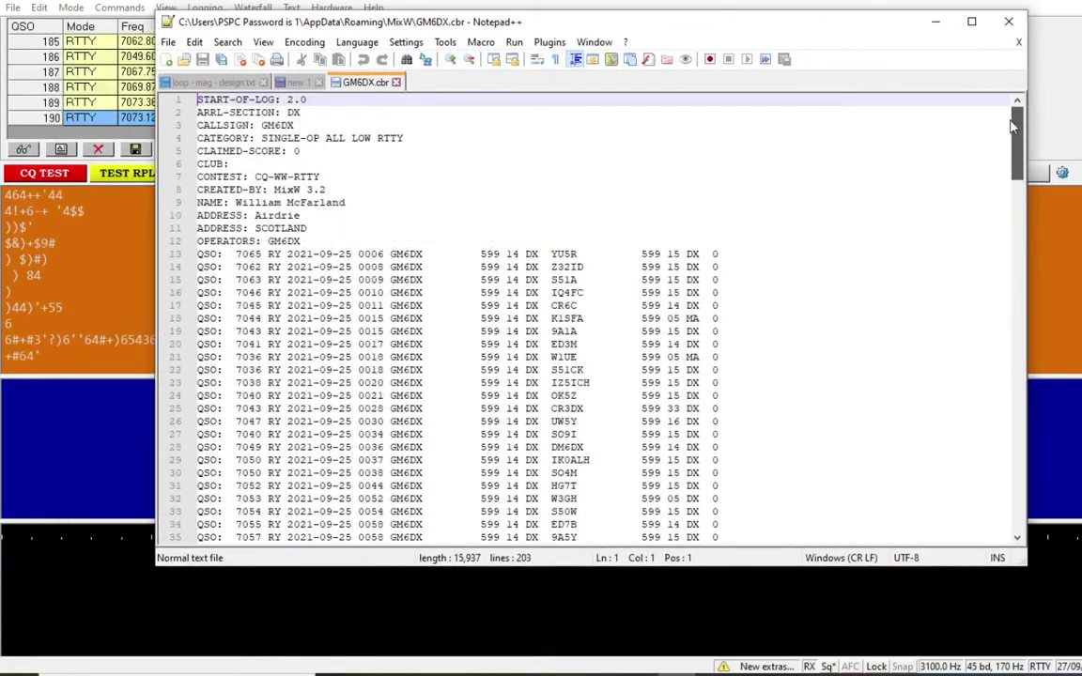
left_click(1019, 35)
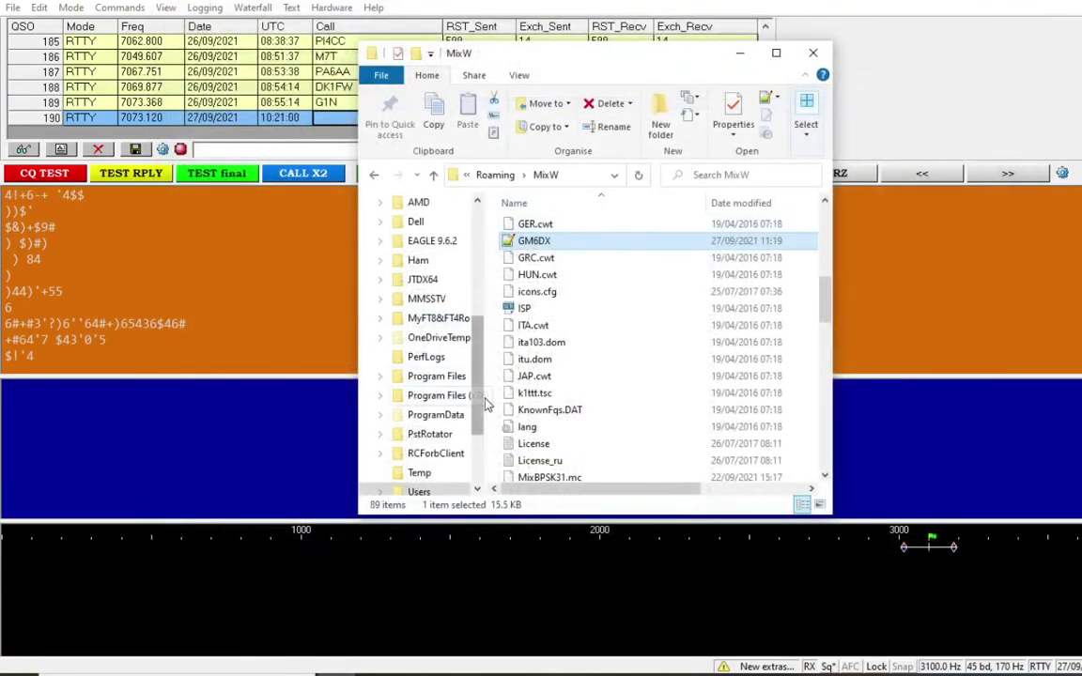
Retrace the export path from Local Disk (C:) through Users and the profile folder to AppData
scroll(487, 403, "up", 4)
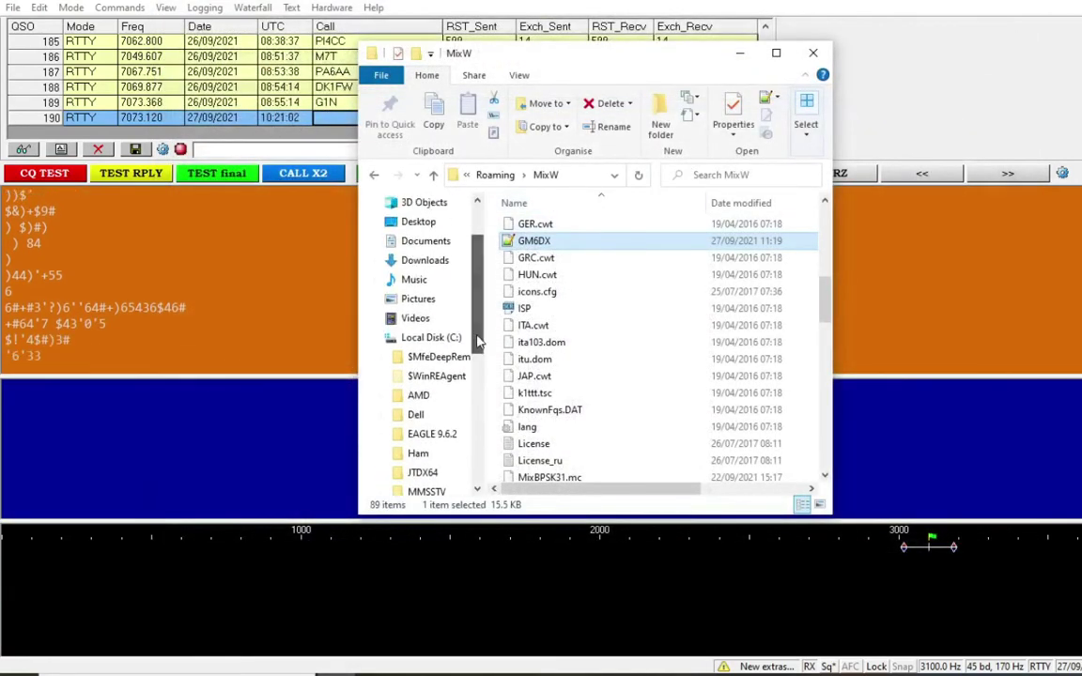
left_click(439, 340)
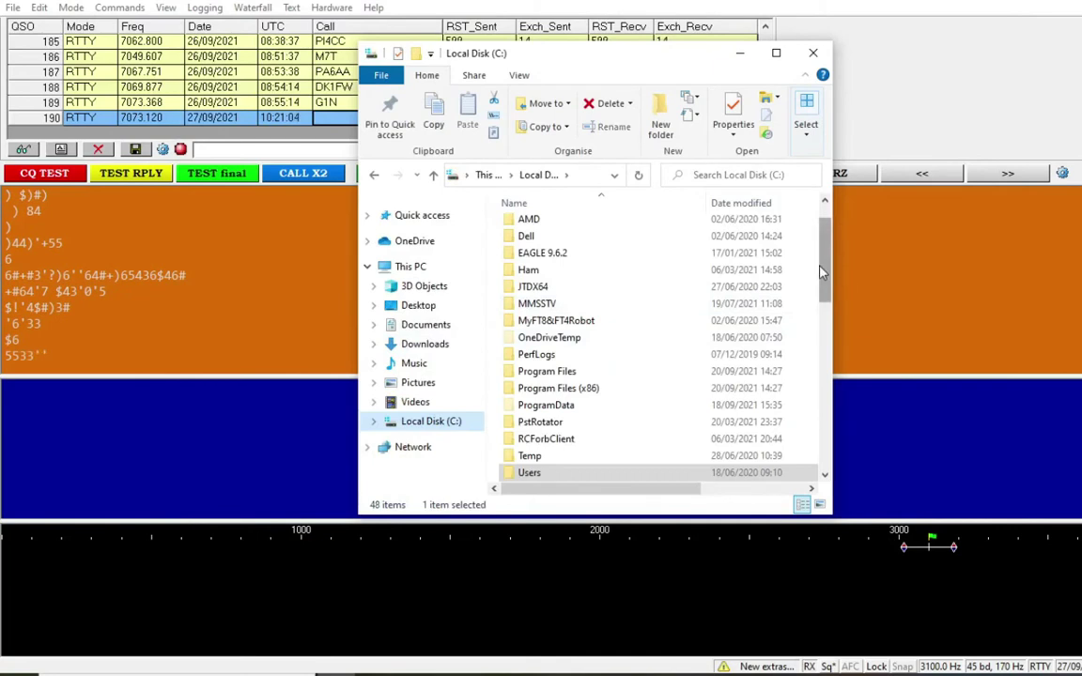
scroll(817, 279, "down", 4)
double_click(553, 295)
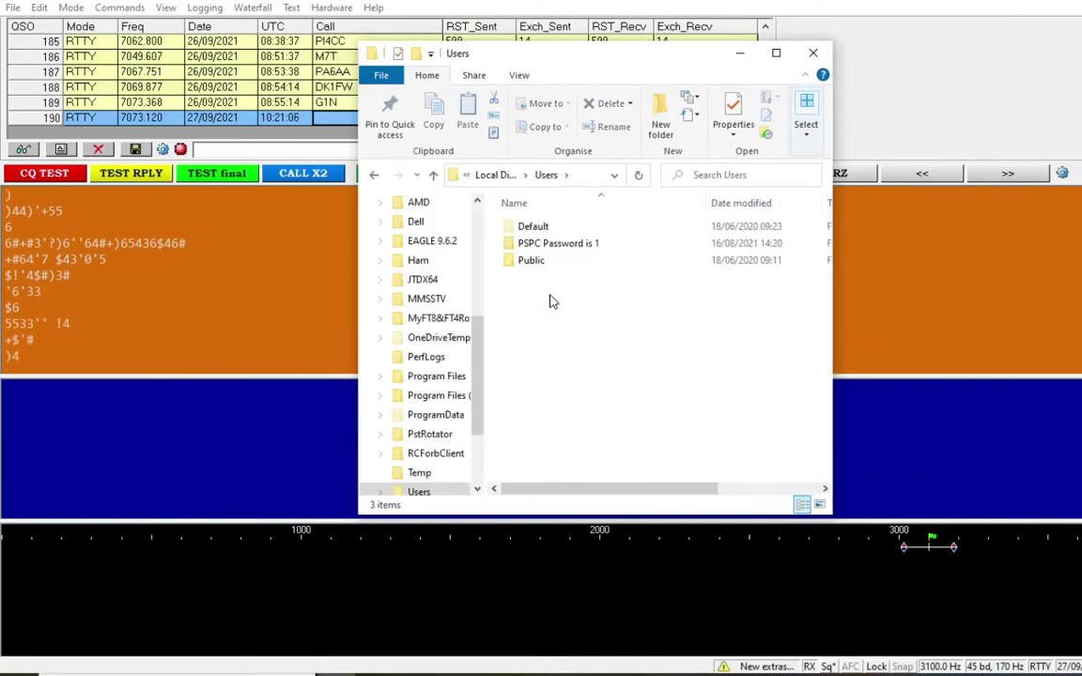
double_click(569, 246)
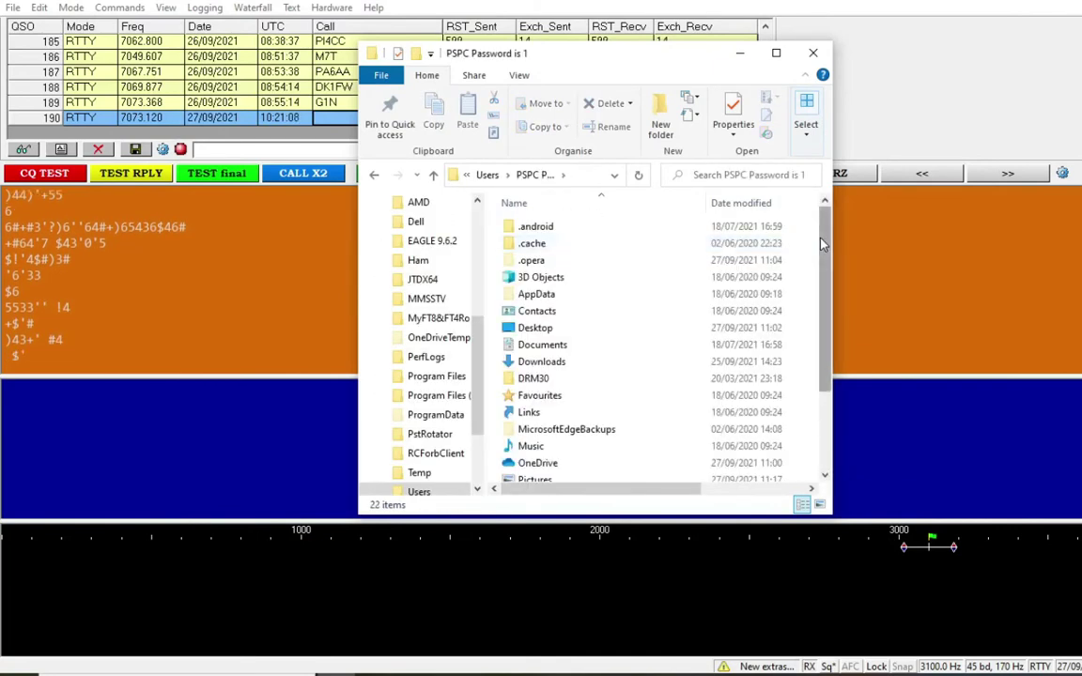
scroll(824, 247, "down", 1)
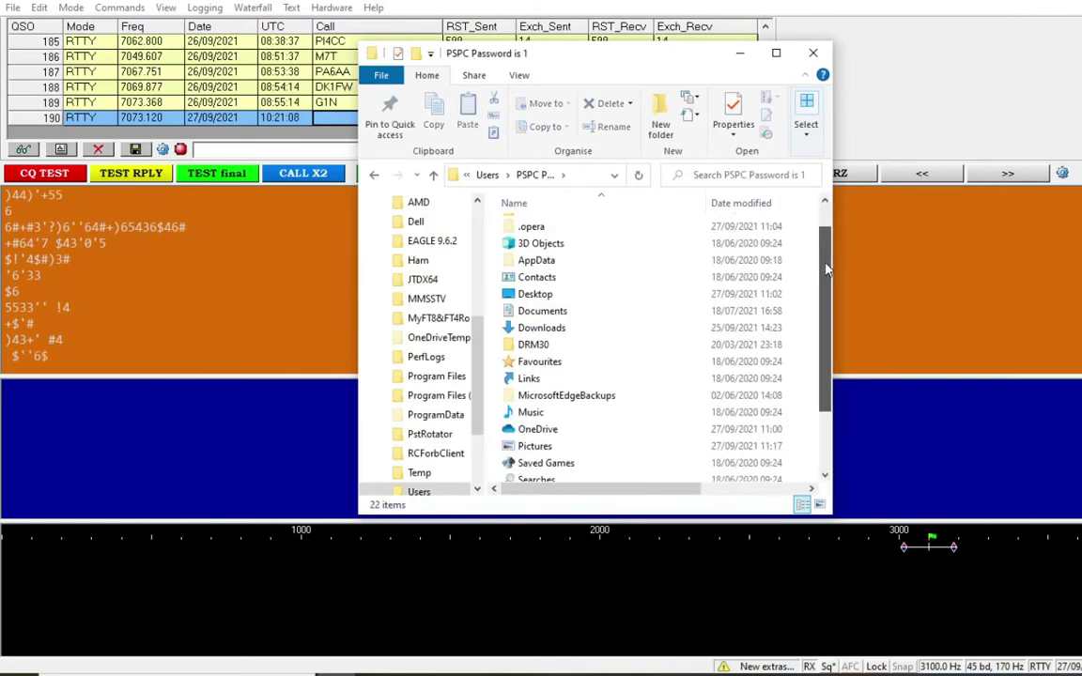
double_click(616, 267)
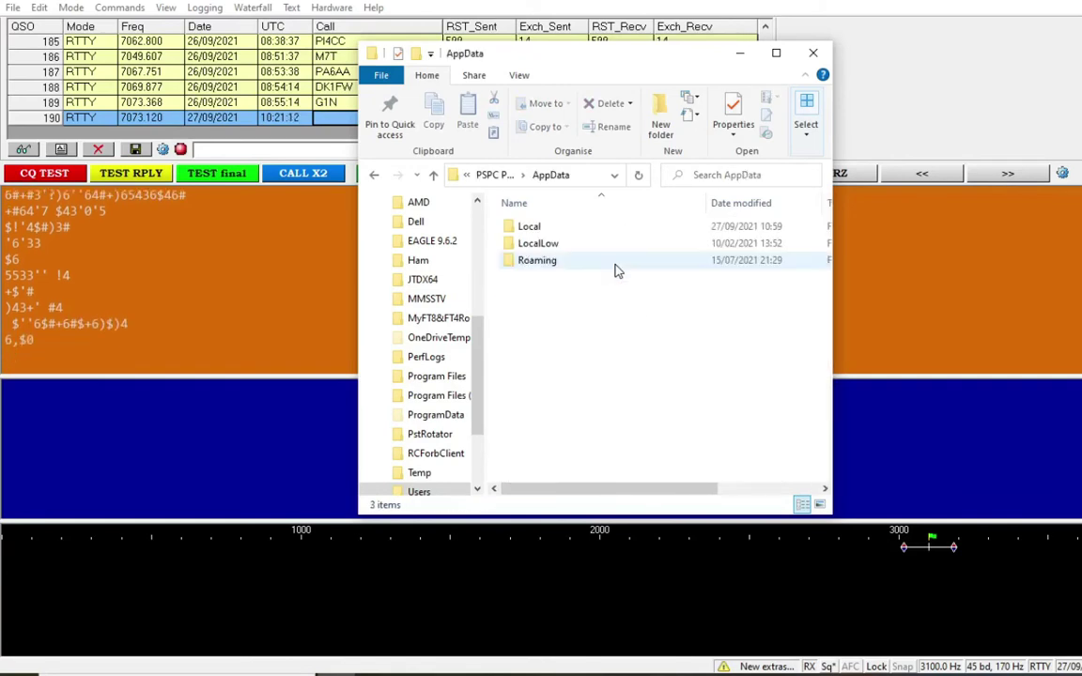
Continue through Roaming to the MixW folder, look for the GM6DX file, and minimize the File Explorer window
double_click(615, 263)
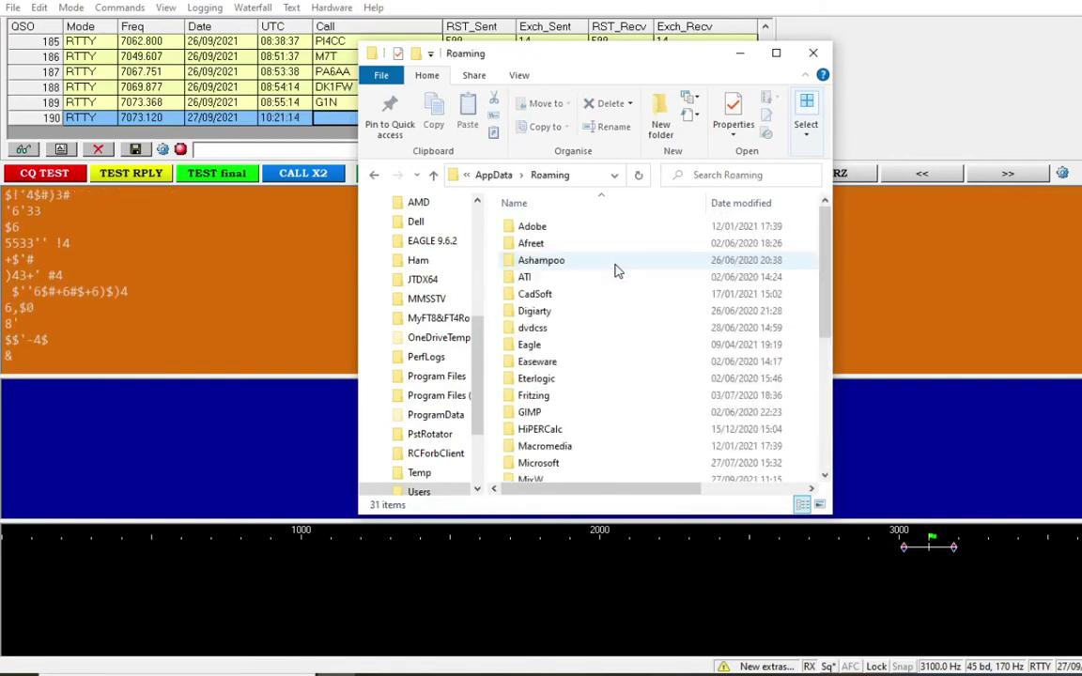
scroll(815, 319, "down", 2)
scroll(815, 320, "down", 2)
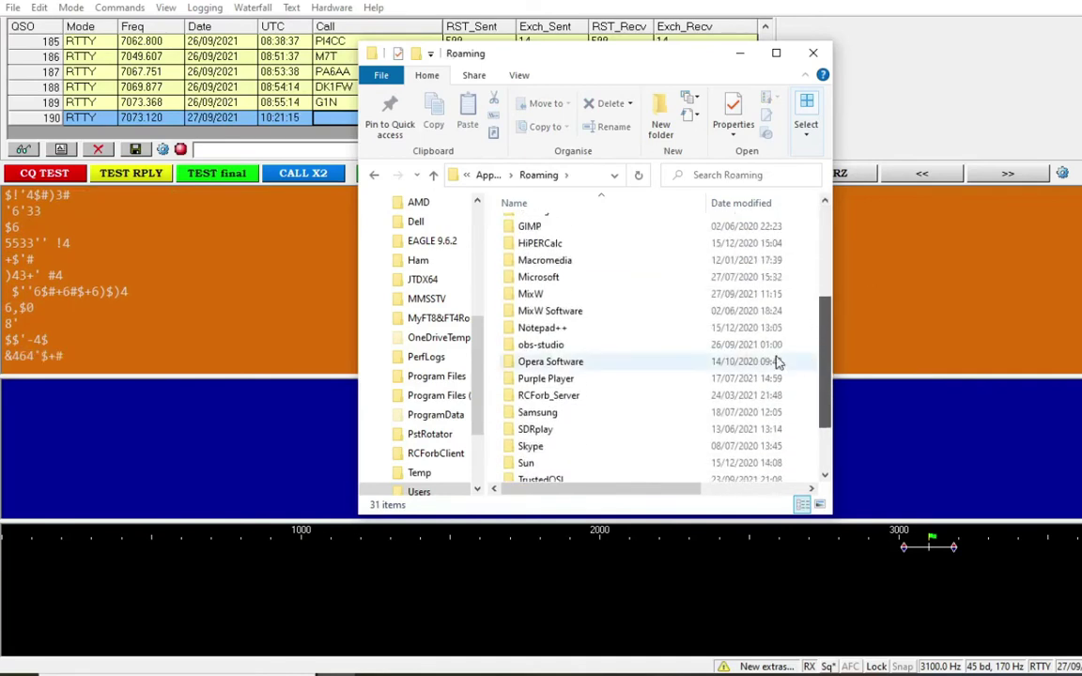
double_click(572, 295)
scroll(817, 291, "down", 7)
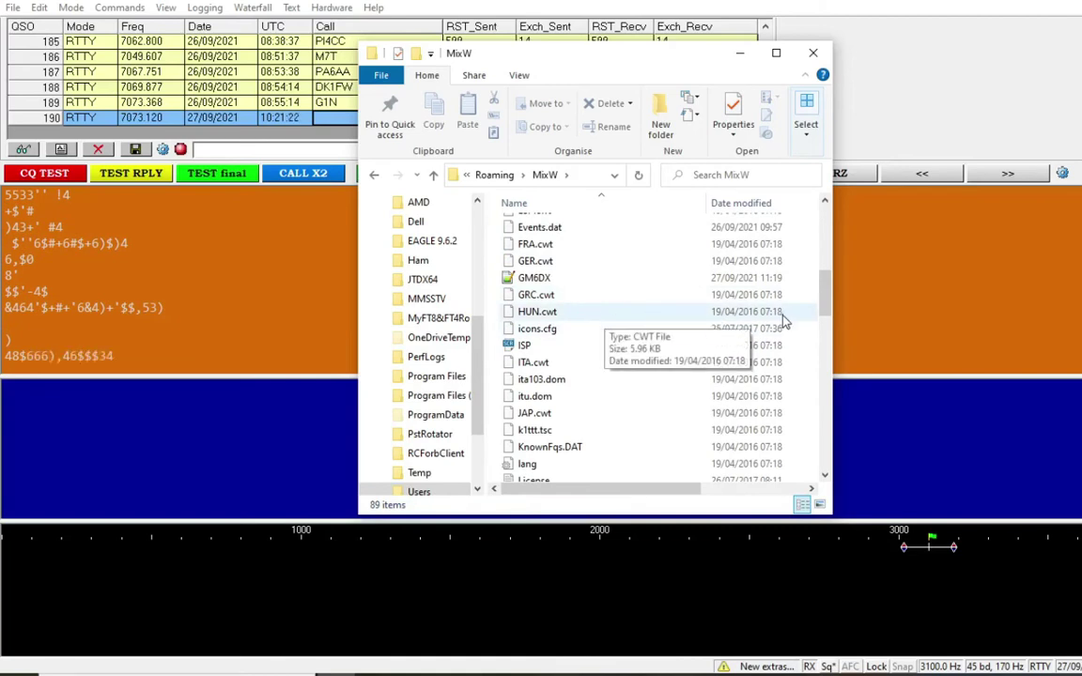
mouse_move(829, 312)
left_mouse_down()
mouse_move(827, 237)
mouse_move(829, 301)
left_mouse_up()
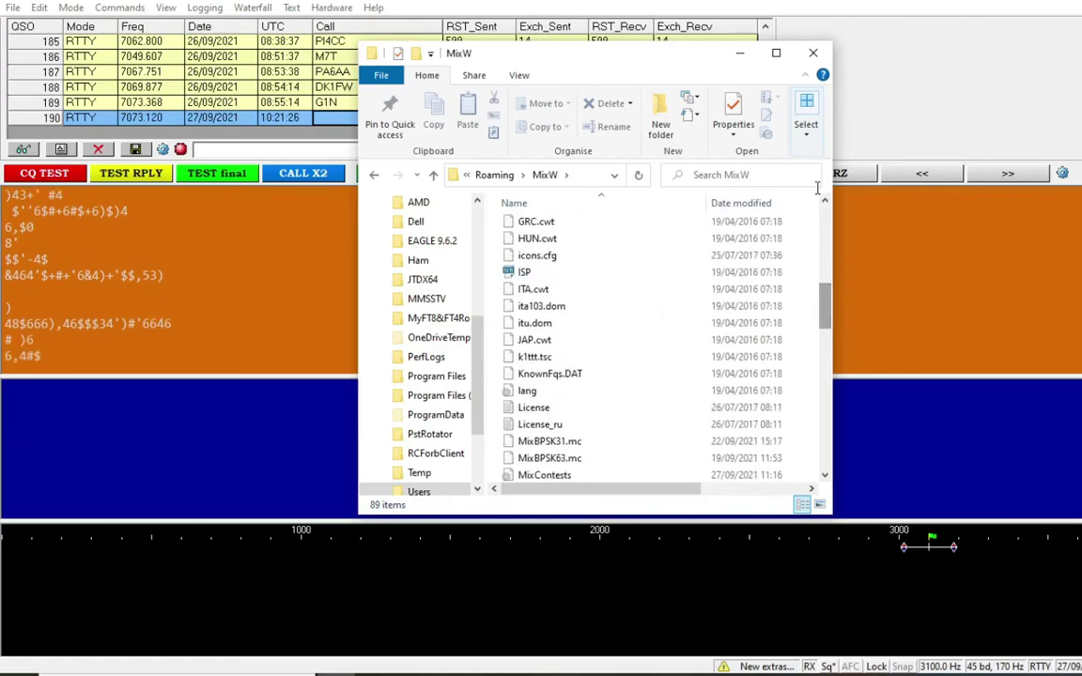
left_click(739, 53)
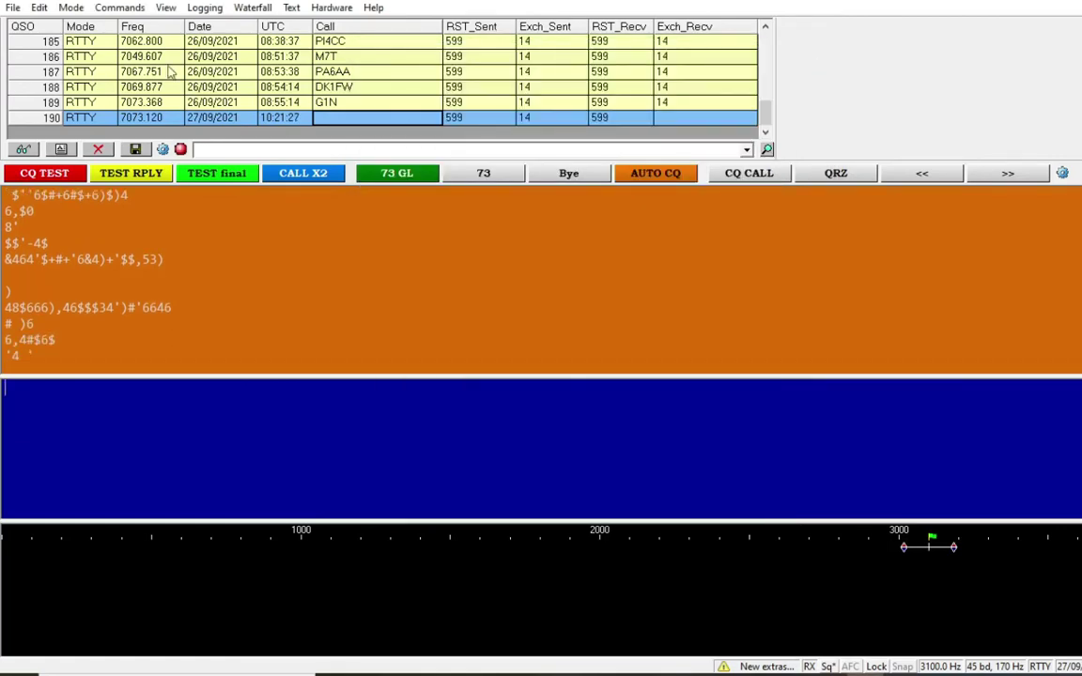
Display the whole log from the logfile search and browse back from SM5DX to the September 2020 QSOs
left_click(13, 7)
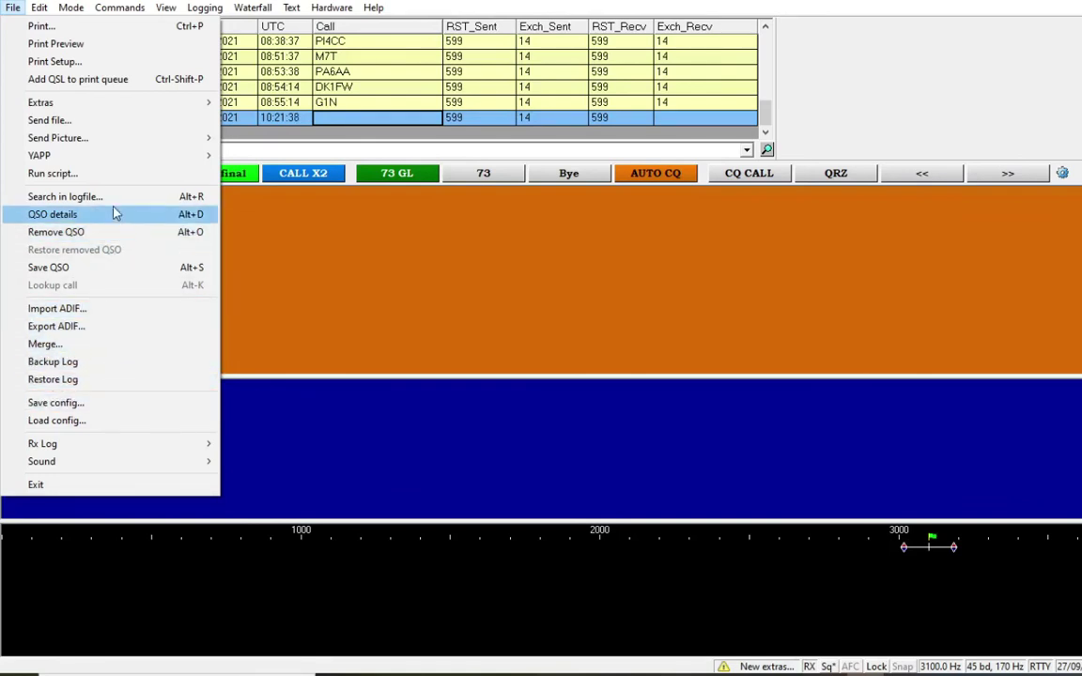
left_click(66, 196)
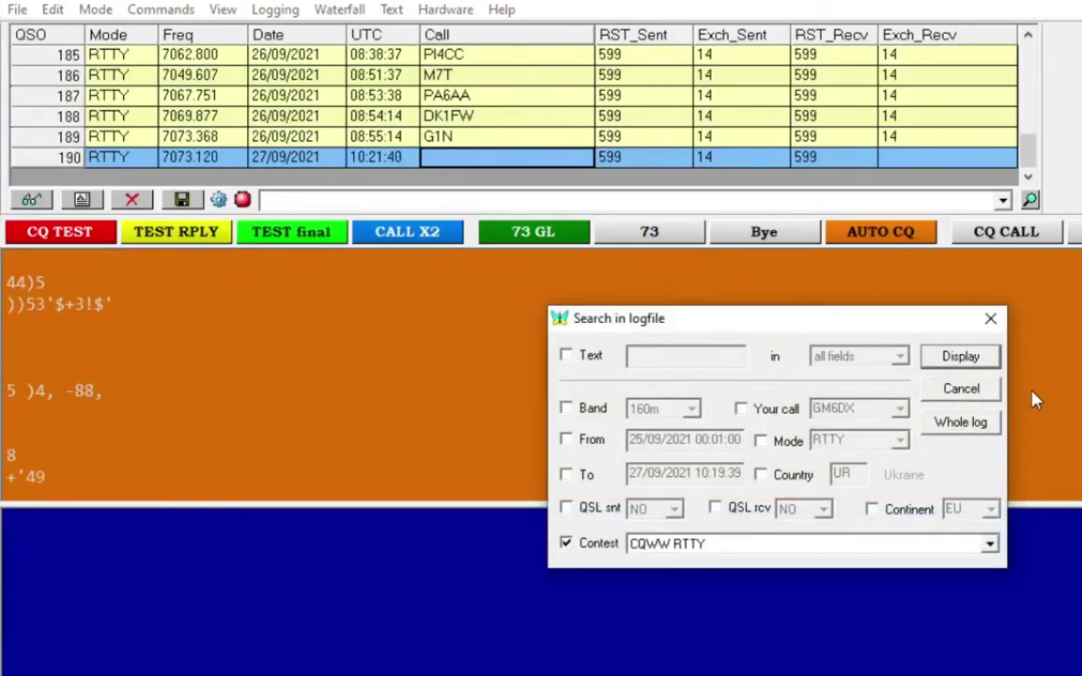
left_click(970, 429)
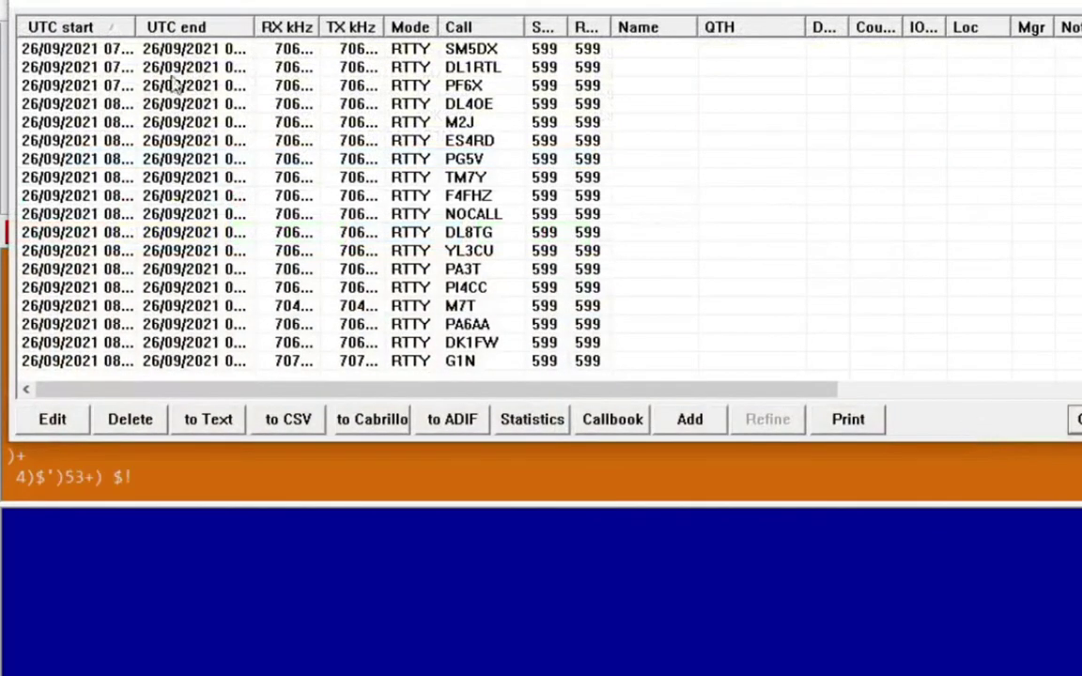
left_click(290, 57)
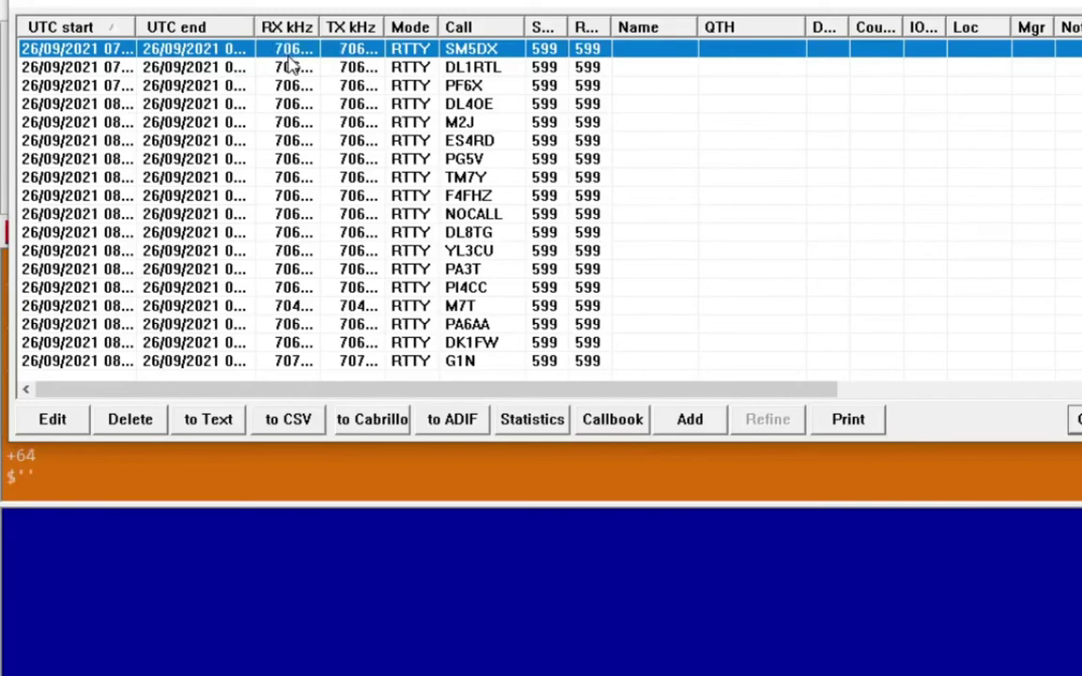
left_click(290, 55)
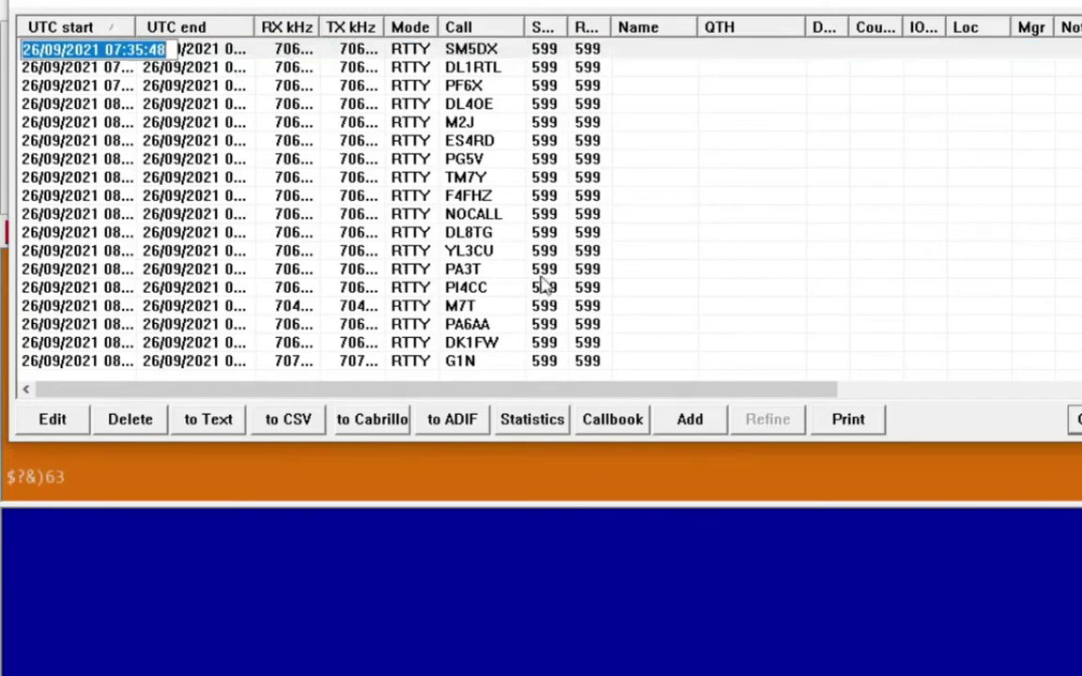
scroll(1070, 358, "up", 5)
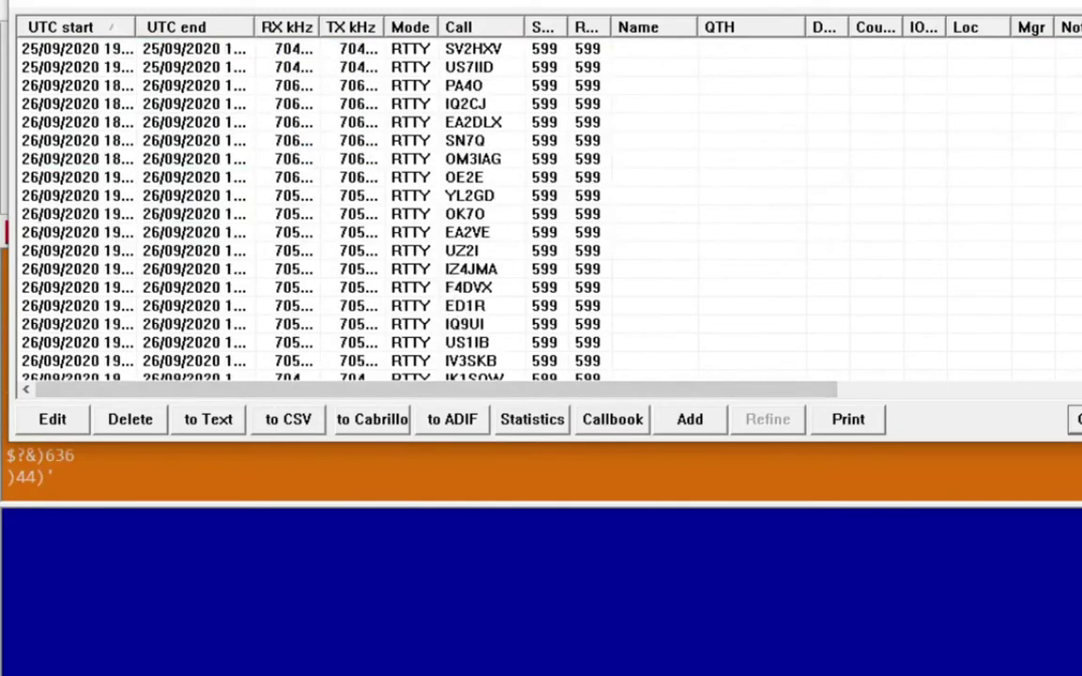
Delete every QSO in the log, from the first entry of 25/09/2020 through the last of 26/09/2021, and close the log list
left_click(226, 49)
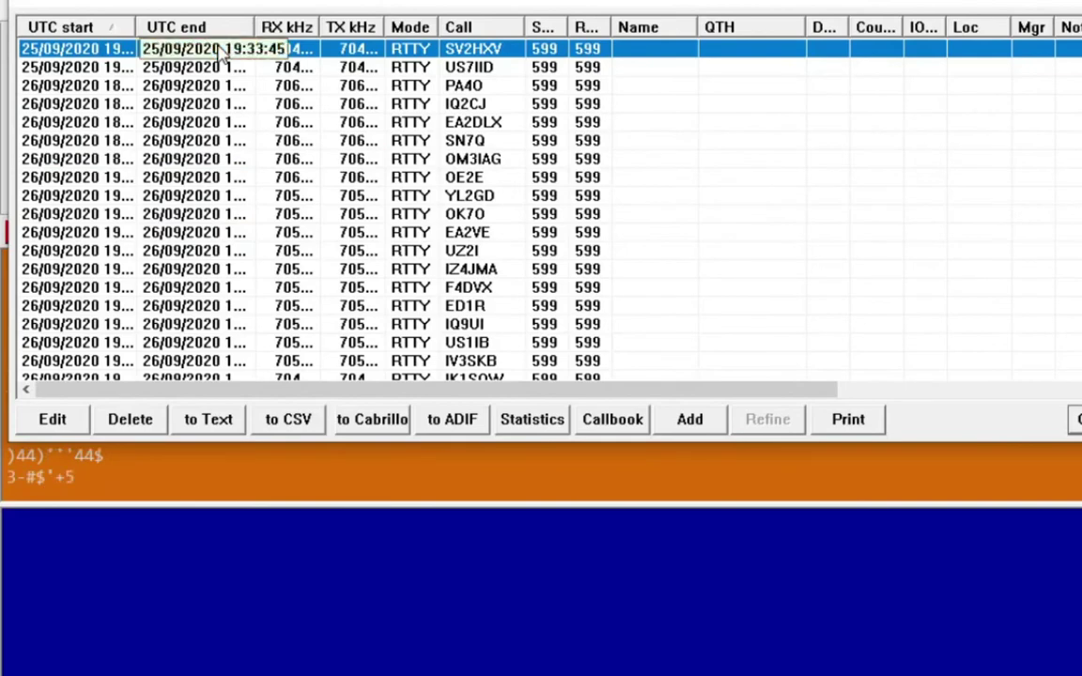
key("shift+Down")
key("shift+Down")
key("shift+Down")
key("shift+Down")
key("shift+Down")
key("shift+Down")
key("shift+Down")
key("shift+Down")
key("shift+Down")
key("shift+Down")
key("shift+Down")
key("shift+Down")
key("shift+Down")
key("shift+Down")
key("shift+Down")
key("shift+Down")
key("shift+Down")
key("shift+Down")
key("shift+Down")
key("shift+Down")
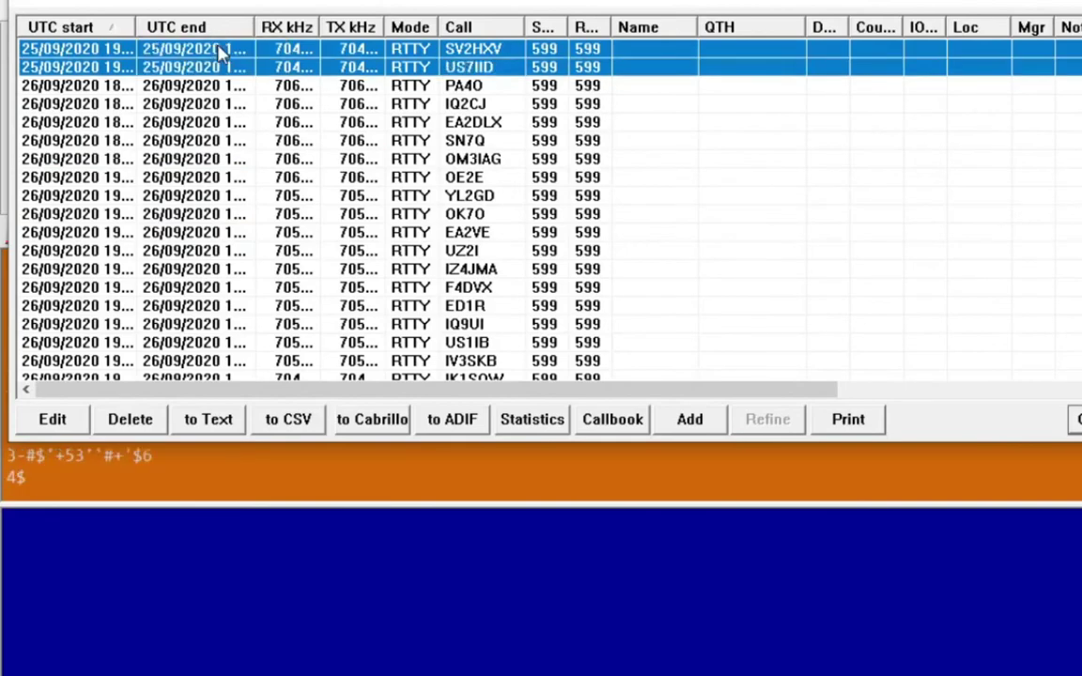
key("shift+Down")
key("shift+Down")
key("shift+Down")
key("shift+Down")
key("shift+Down")
key("shift+Down")
key("shift+Down")
key("shift+Down")
key("shift+Down")
key("shift+Down")
key("shift+Down")
key("shift+Down")
key("shift+Down")
key("shift+Down")
key("shift+Down")
key("shift+Down")
key("shift+Down")
key("shift+Down")
key("shift+Down")
key("shift+Down")
key("shift+Down")
key("shift+Down")
key("shift+Down")
key("shift+Down")
key("shift+Down")
key("shift+Down")
key("shift+Down")
key("shift+Down")
key("shift+Down")
key("shift+Down")
key("shift+Down")
key("shift+Down")
key("shift+Down")
key("shift+Down")
key("shift+Down")
key("shift+Down")
key("shift+Down")
key("shift+Down")
key("shift+Down")
key("shift+Down")
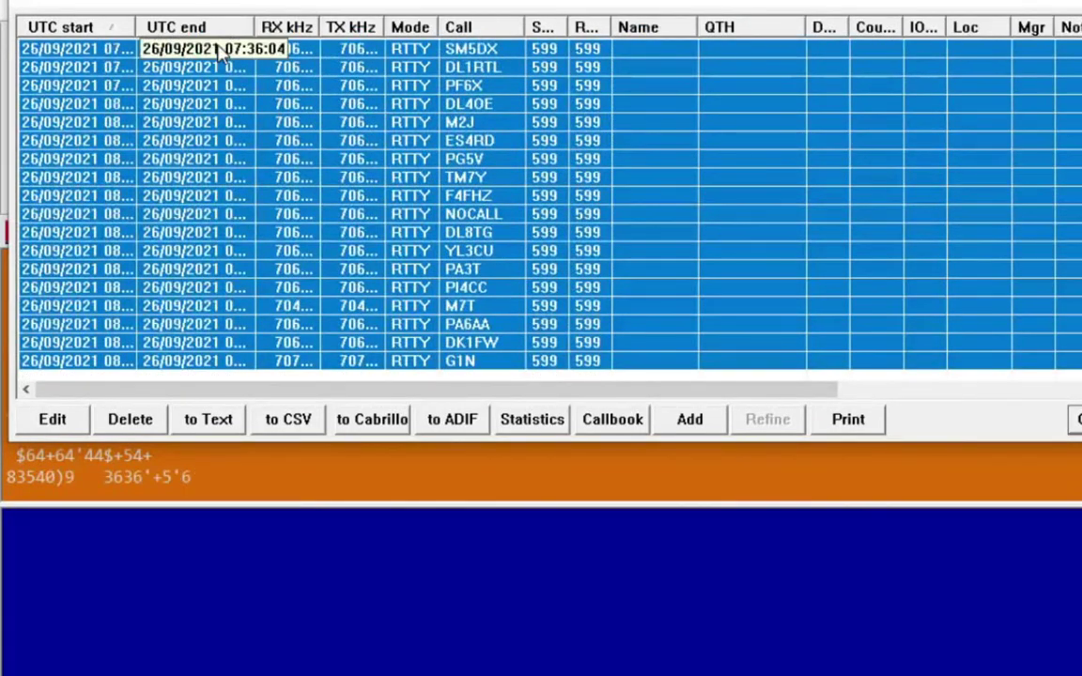
left_click(134, 420)
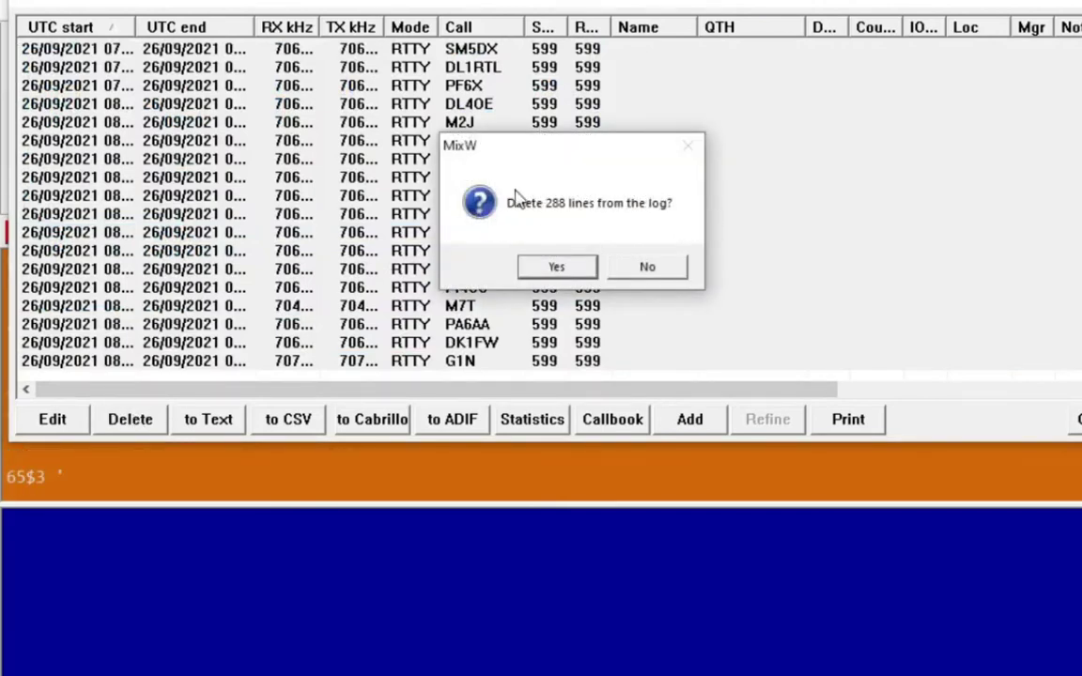
left_click(556, 269)
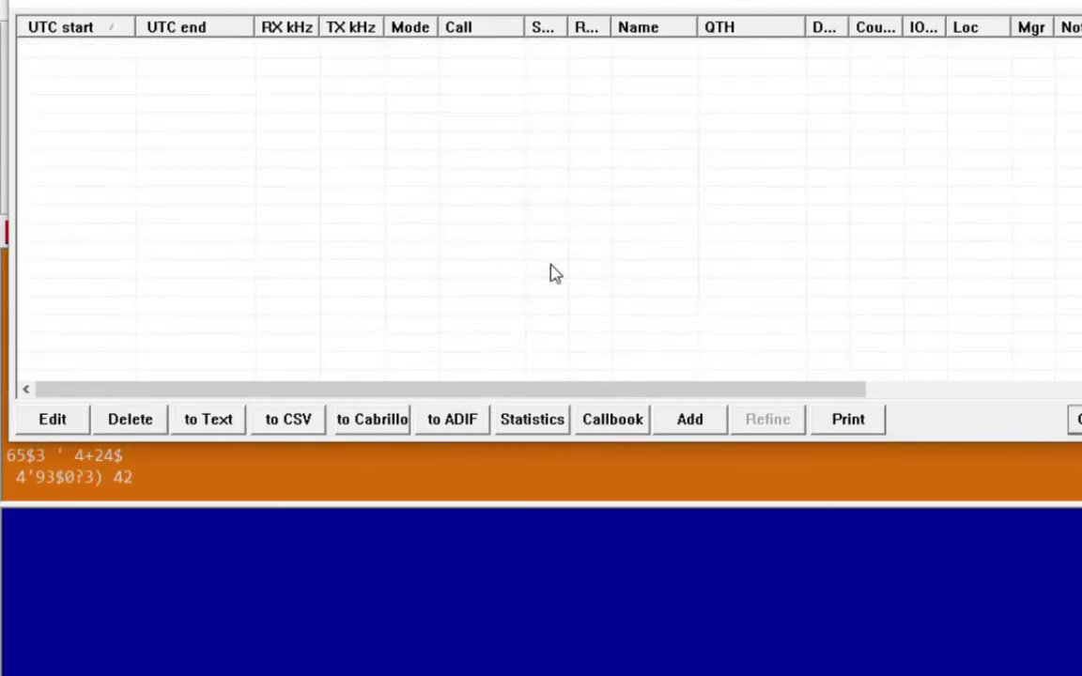
left_click(1078, 419)
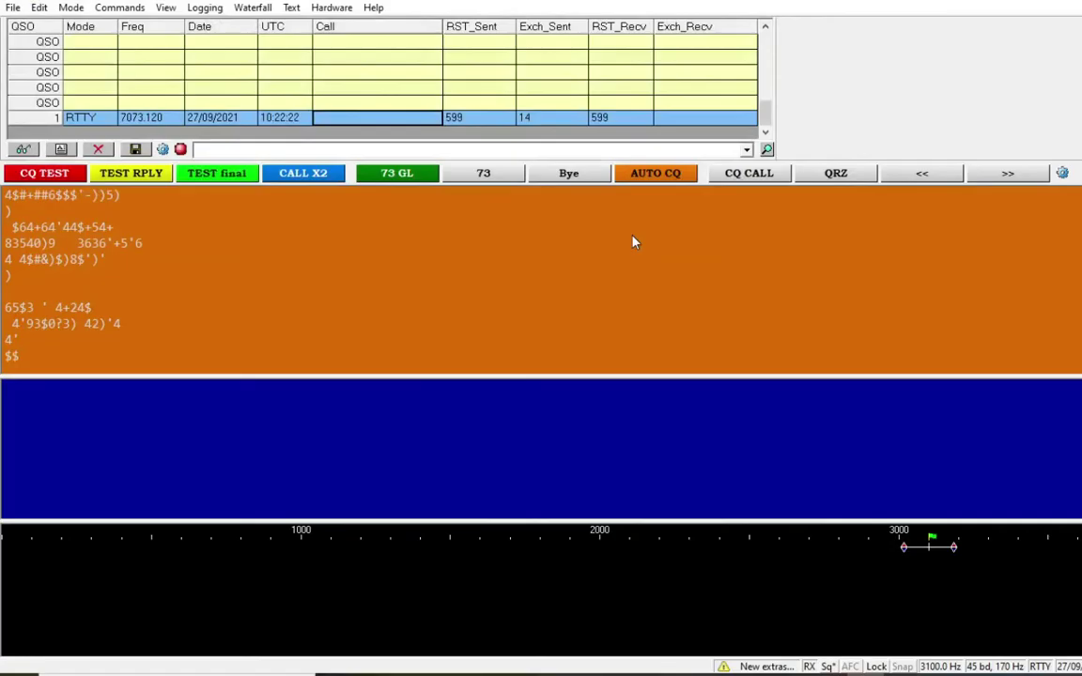